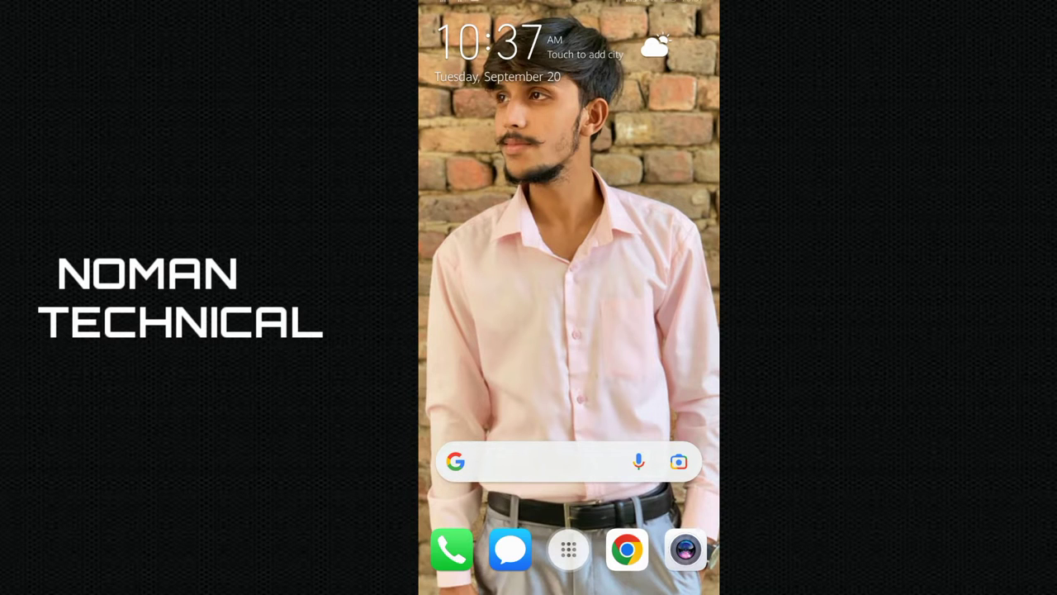
Open the denim-jacket portrait from Gallery's Camera album and bring up its share sheet.
left_click(568, 549)
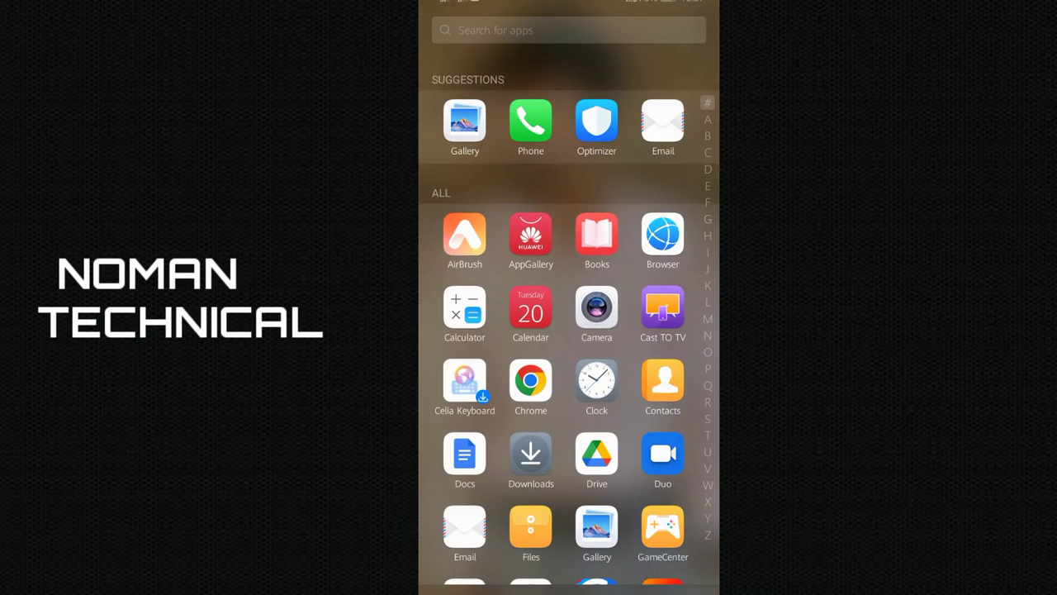
left_click(464, 121)
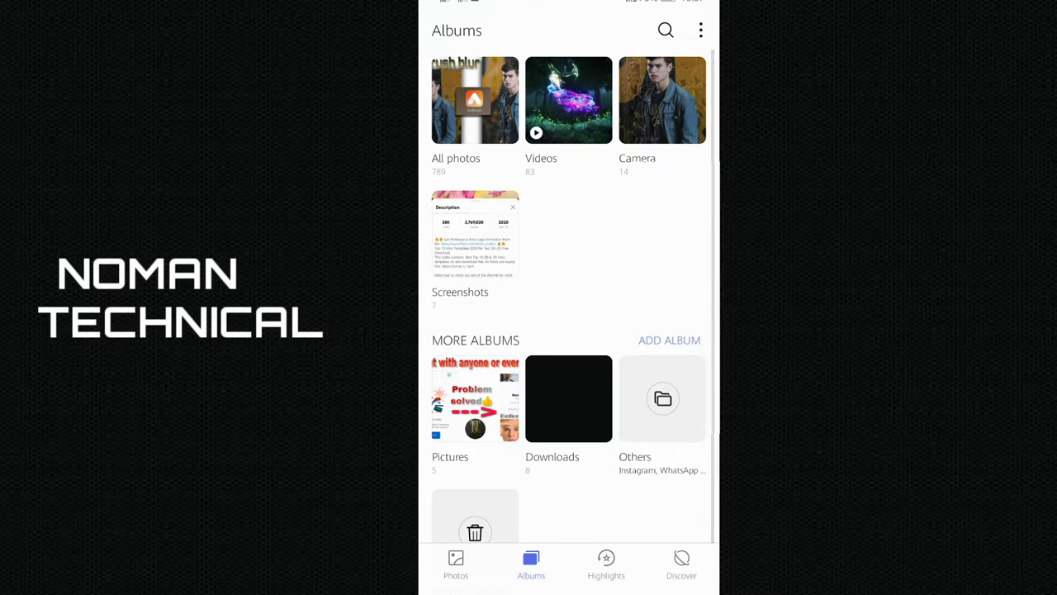
left_click(663, 100)
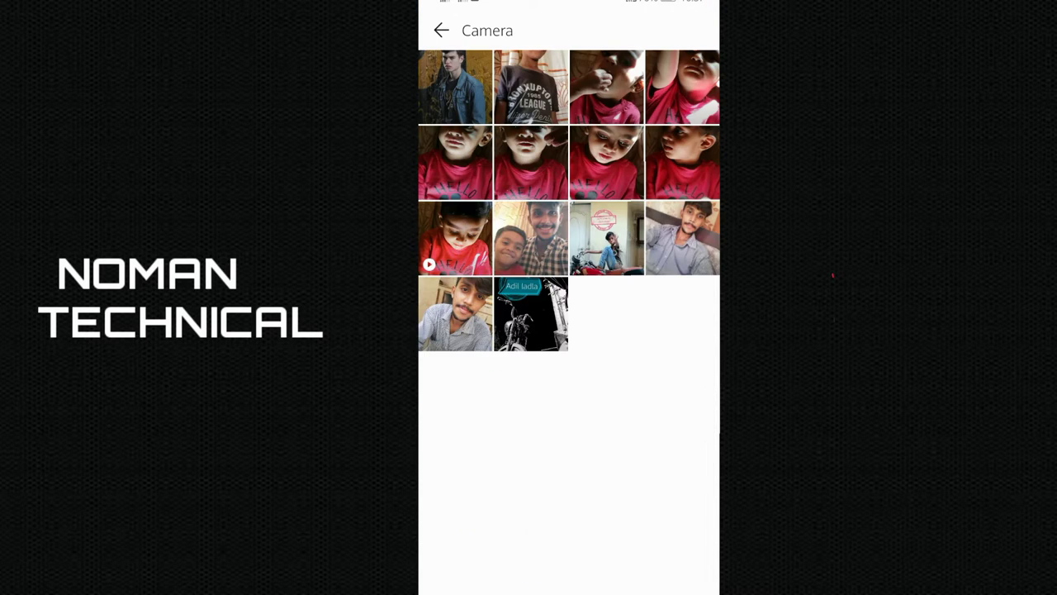
left_click(455, 86)
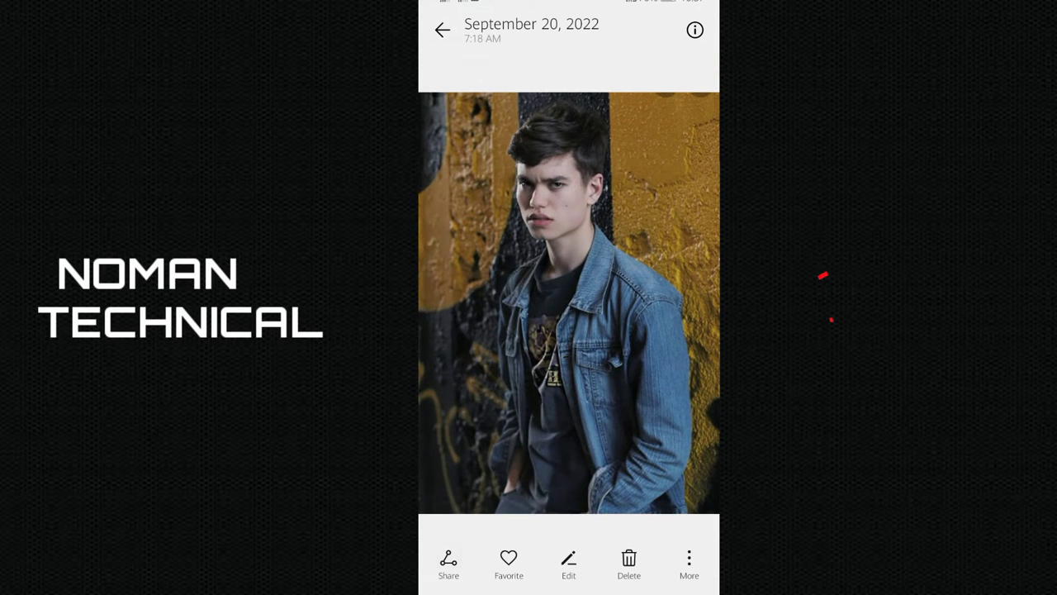
left_click(448, 564)
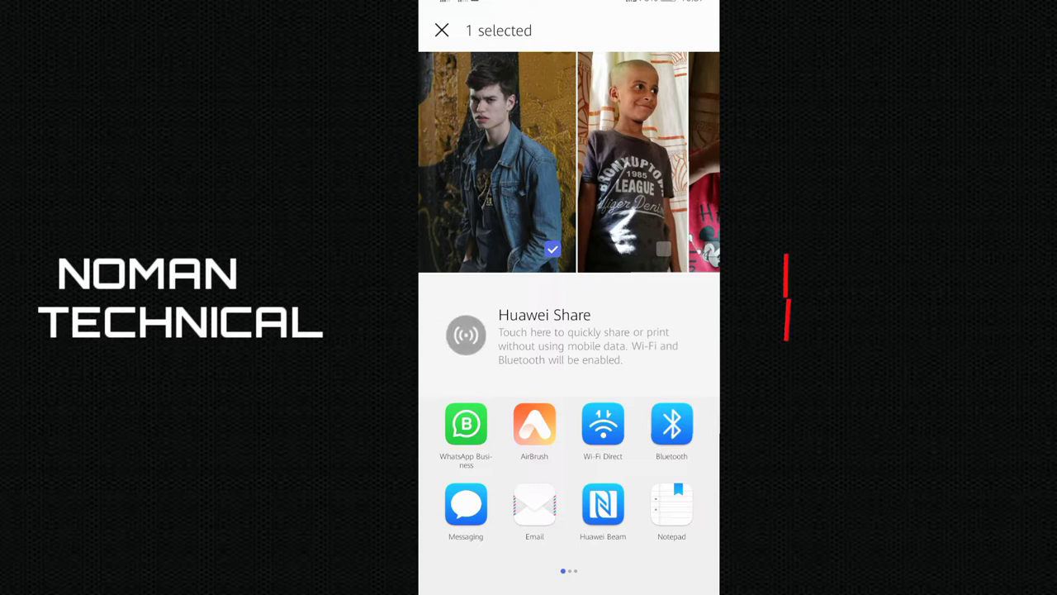
Send the photo to AirBrush and browse the Tools strip for Bokeh and Blur.
left_click(534, 423)
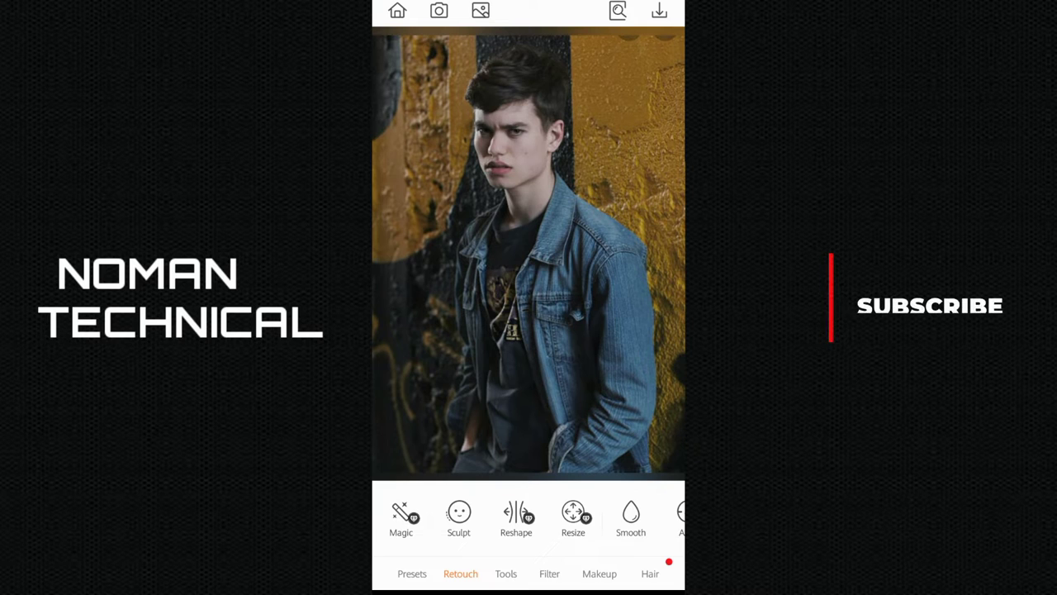
scroll(529, 516, "right", 2)
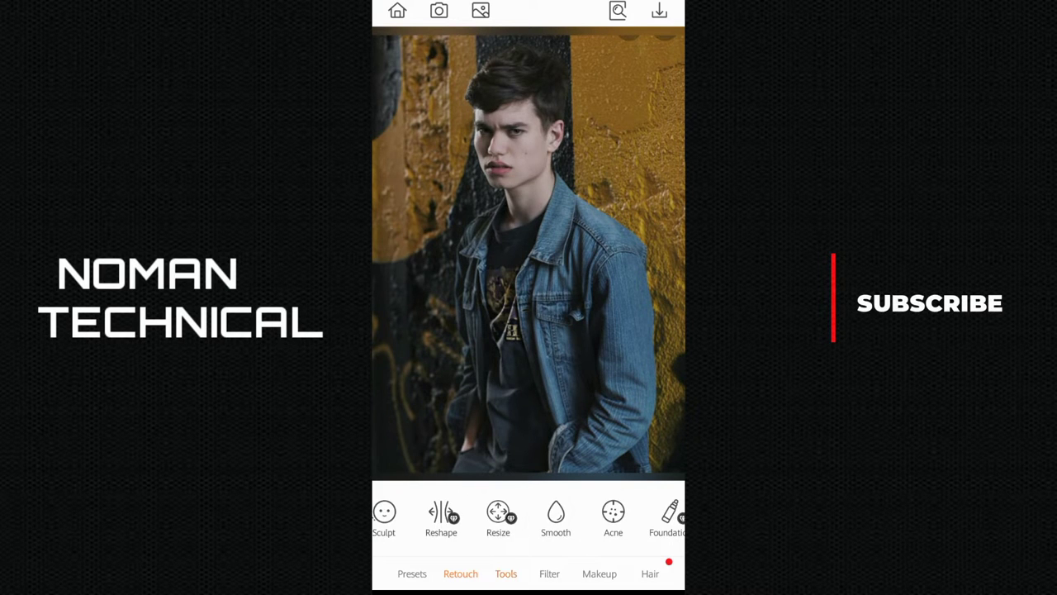
left_click(505, 573)
scroll(529, 516, "right", 6)
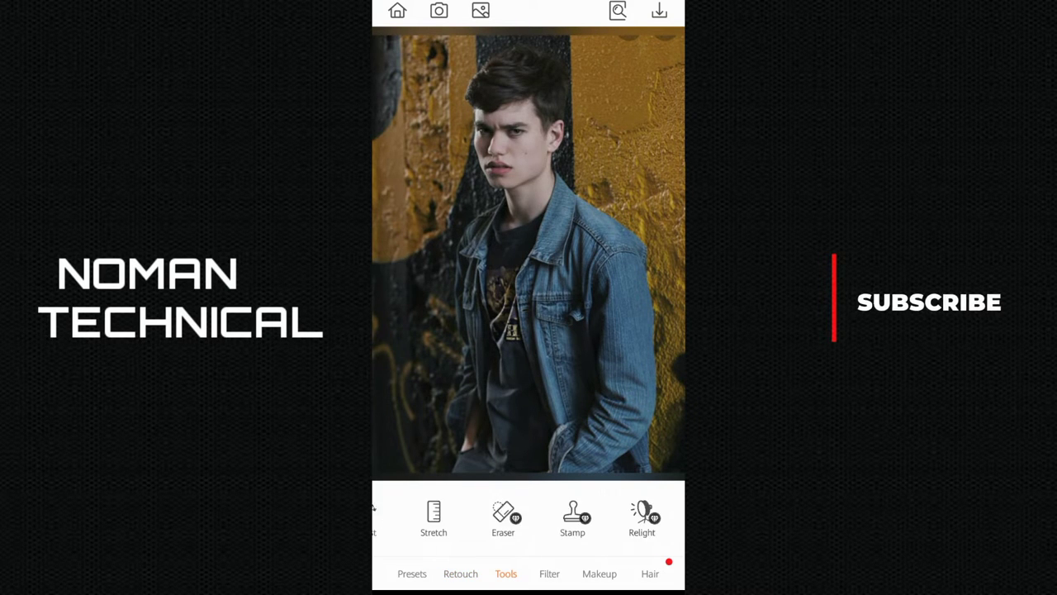
scroll(528, 517, "left", 2)
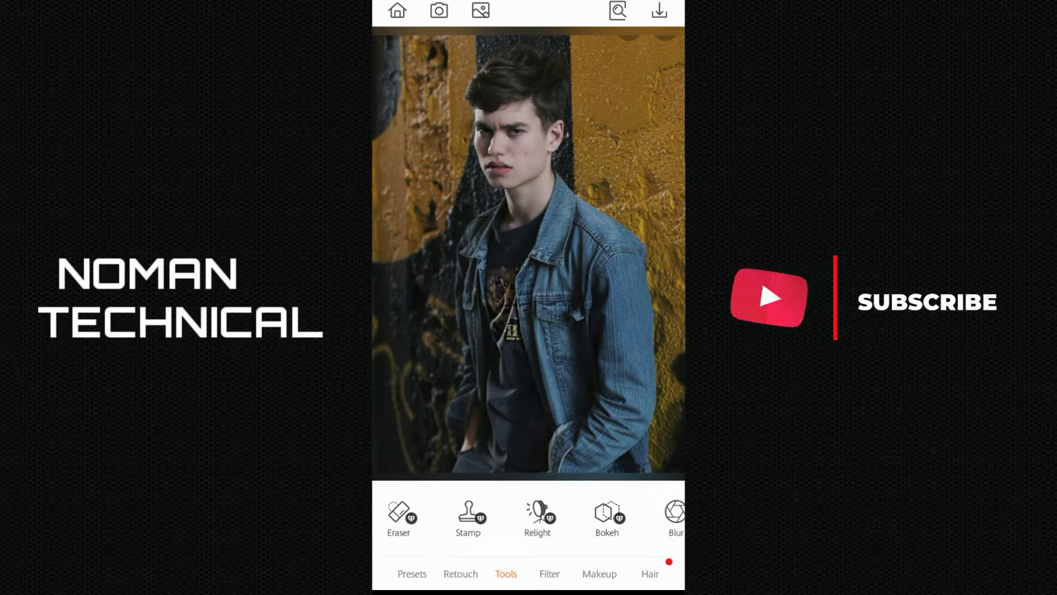
left_click(607, 519)
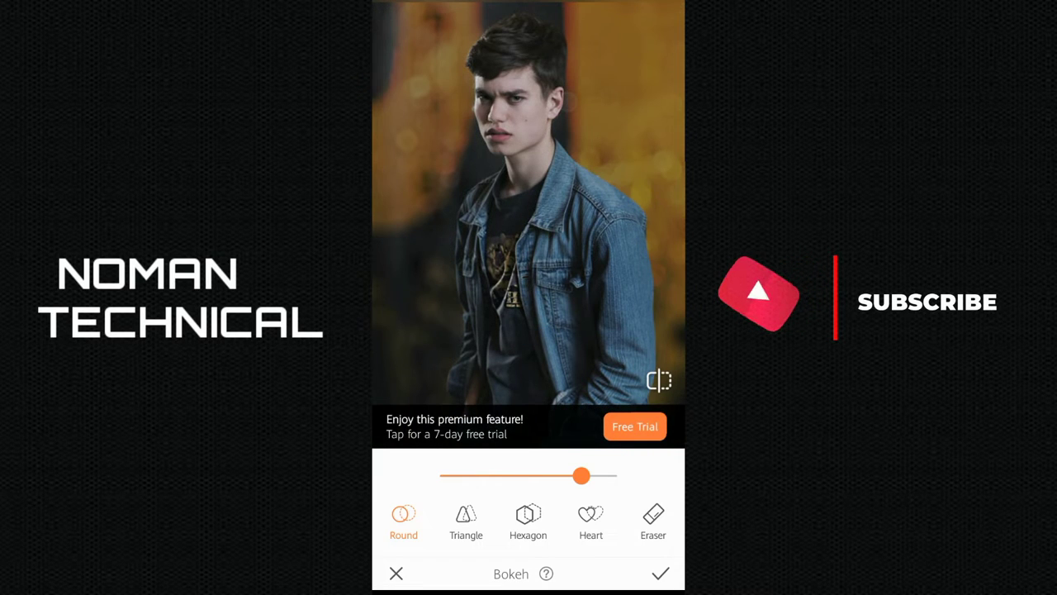
left_click_drag(582, 476, 530, 476)
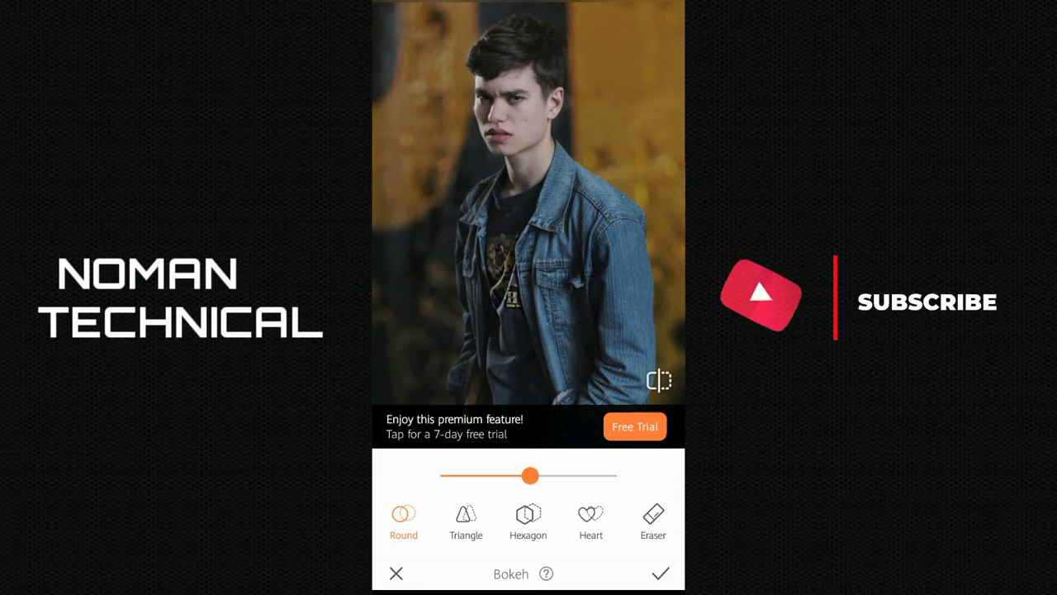
left_click(466, 520)
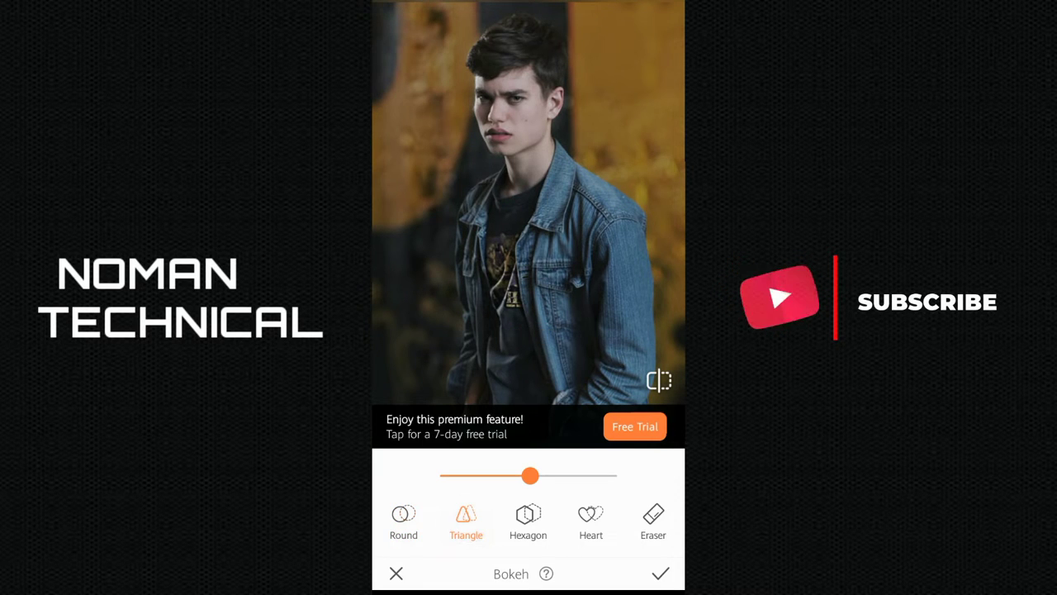
left_click(528, 520)
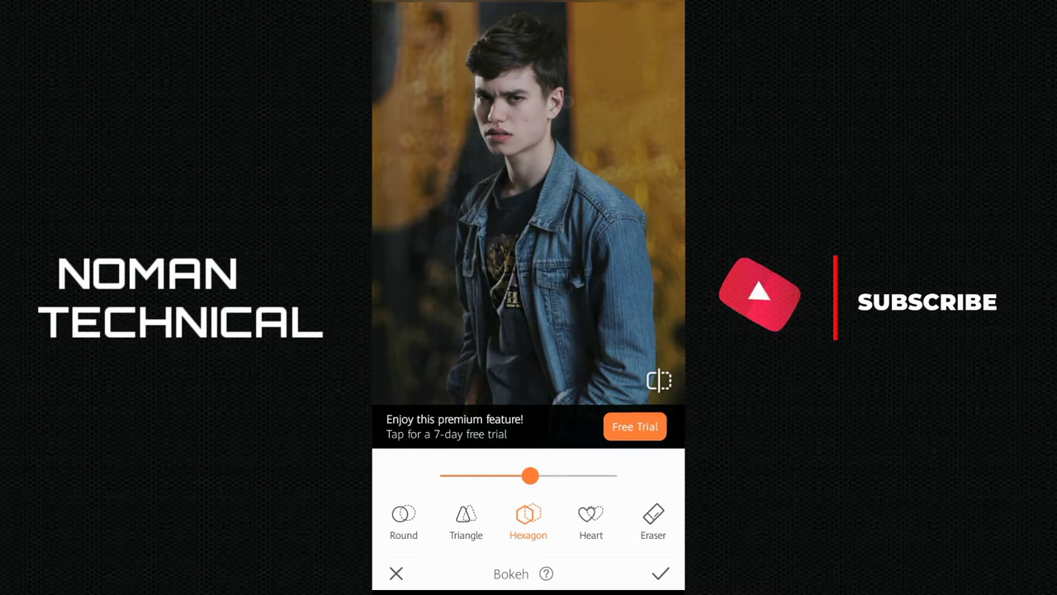
left_click(661, 573)
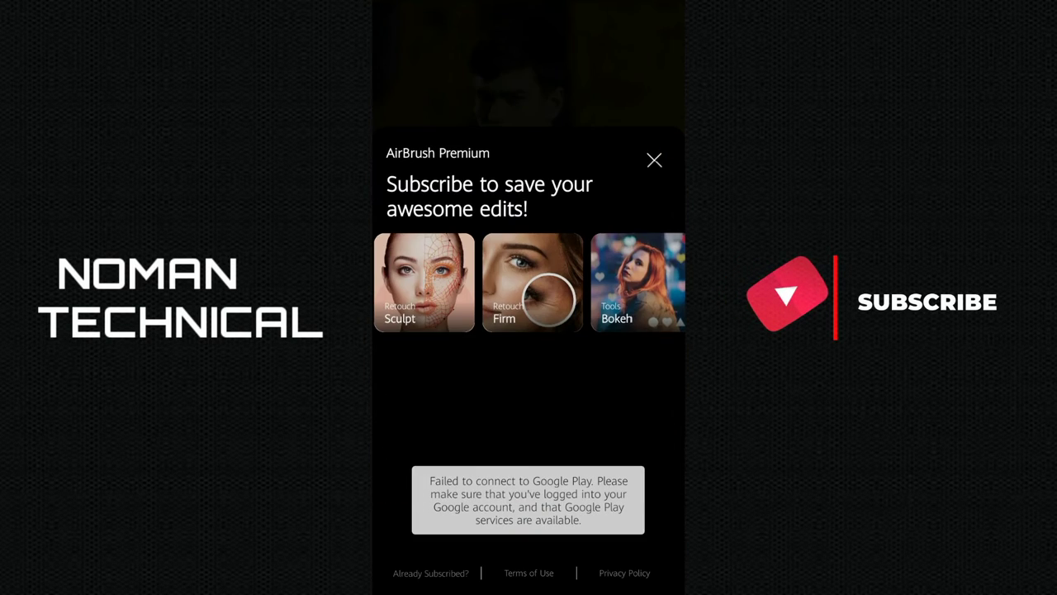
key("Escape")
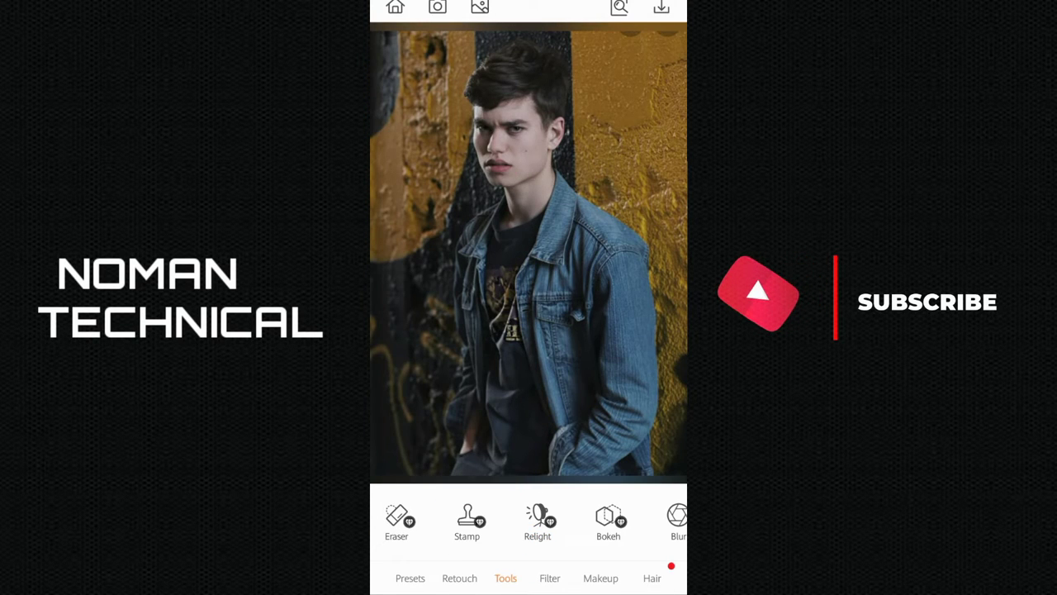
Open the Blur tool, shrink its brush size, and zoom into the face area.
scroll(529, 520, "right", 5)
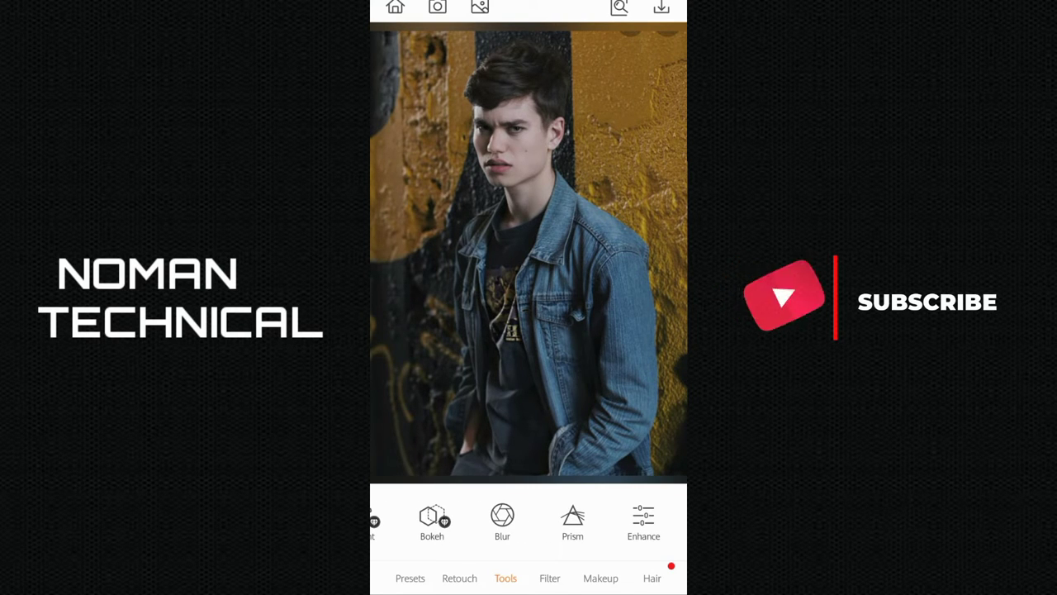
left_click(502, 520)
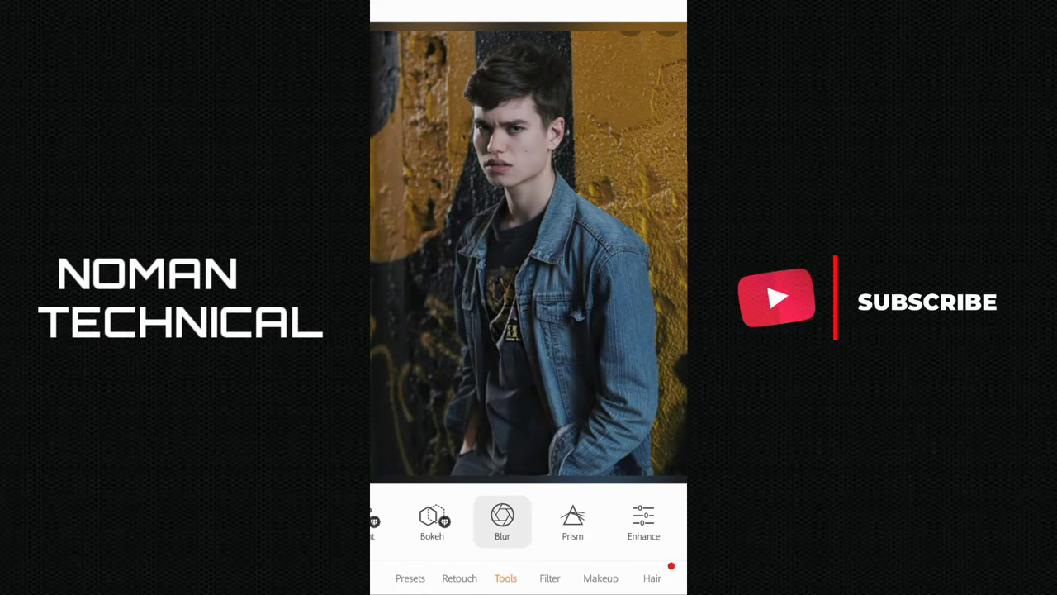
left_click(568, 504)
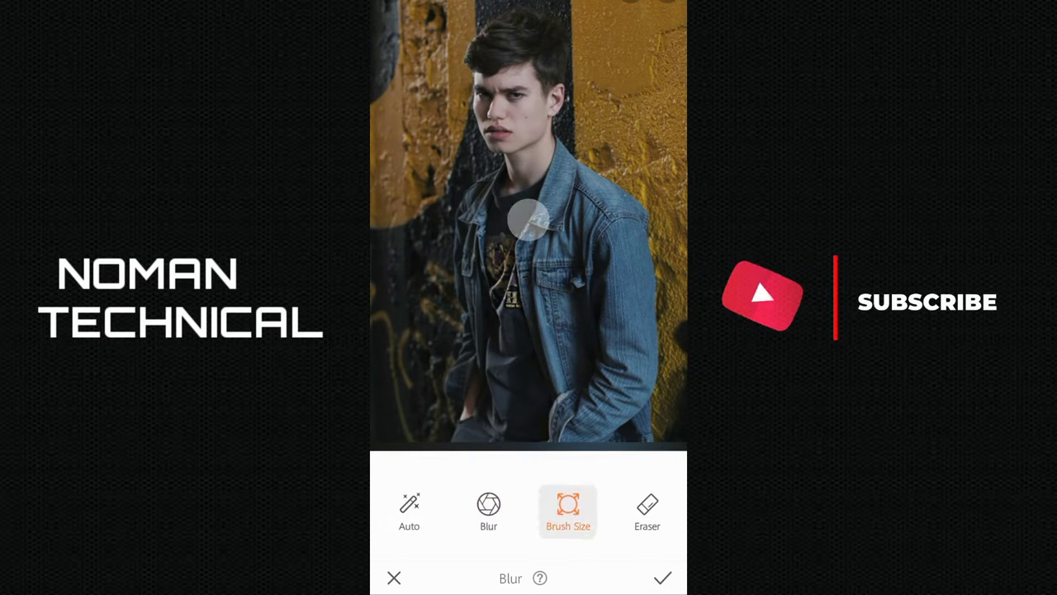
mouse_move(460, 471)
left_mouse_down()
mouse_move(436, 470)
mouse_move(445, 471)
left_mouse_up()
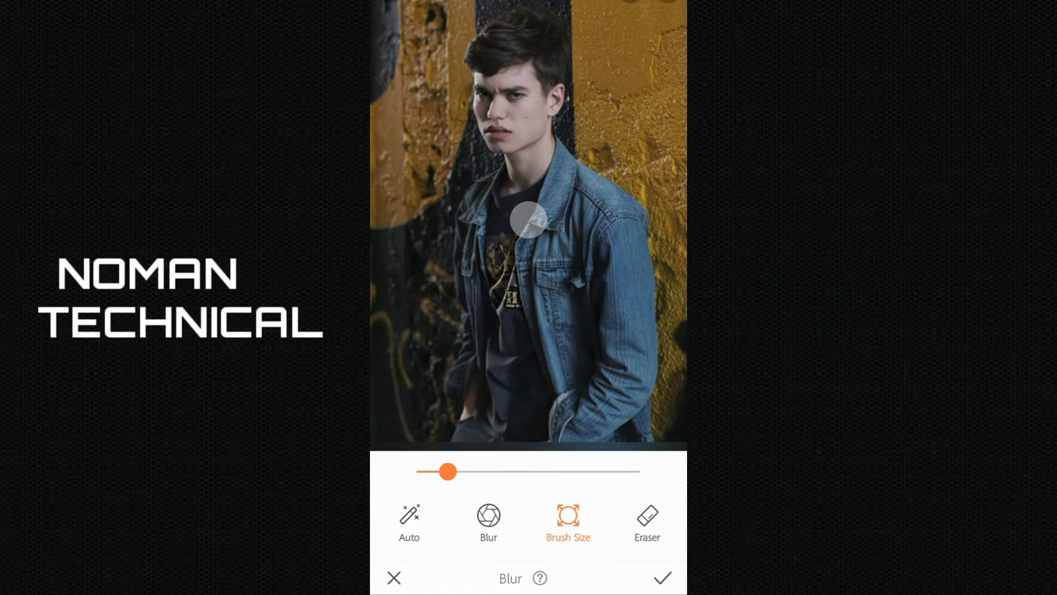
left_click(488, 520)
scroll(529, 220, "up", 5)
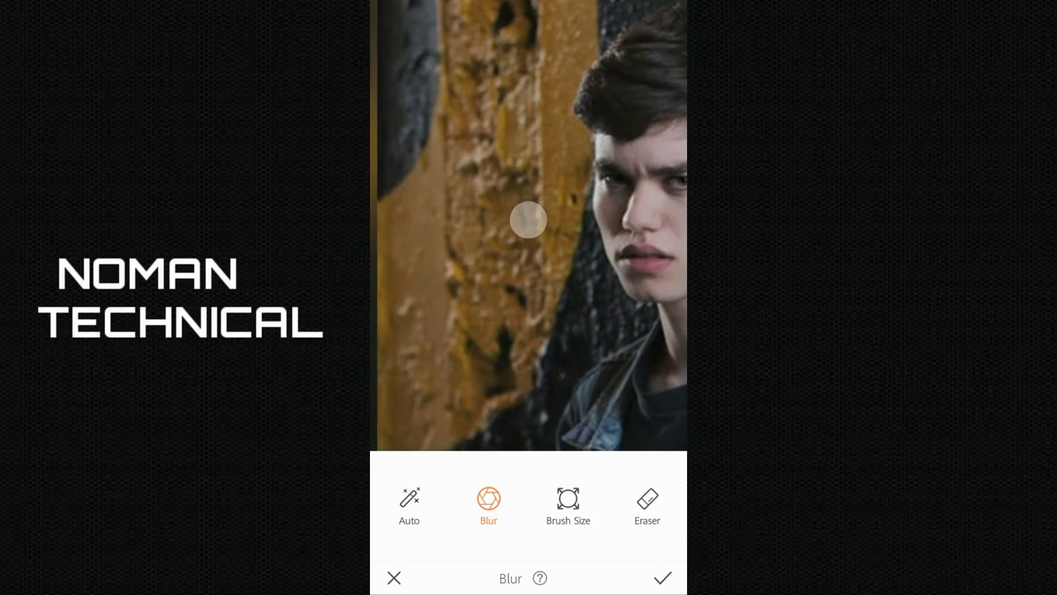
Dab blur over the yellow wall beside, left of and above the man's face.
left_click(417, 129)
left_click(382, 186)
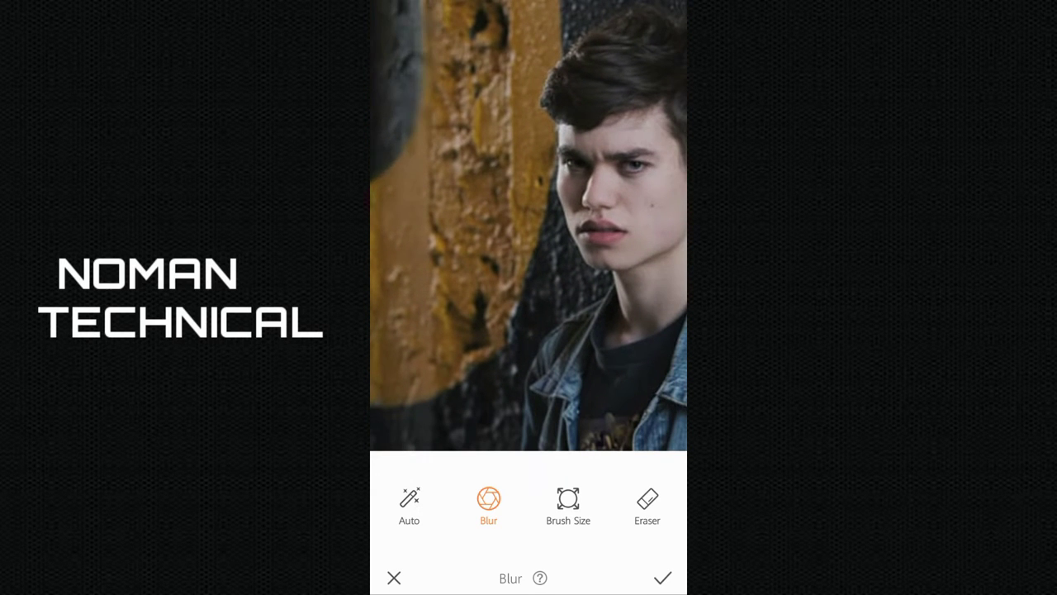
left_click(402, 134)
left_click(473, 113)
left_click(446, 140)
left_click(467, 72)
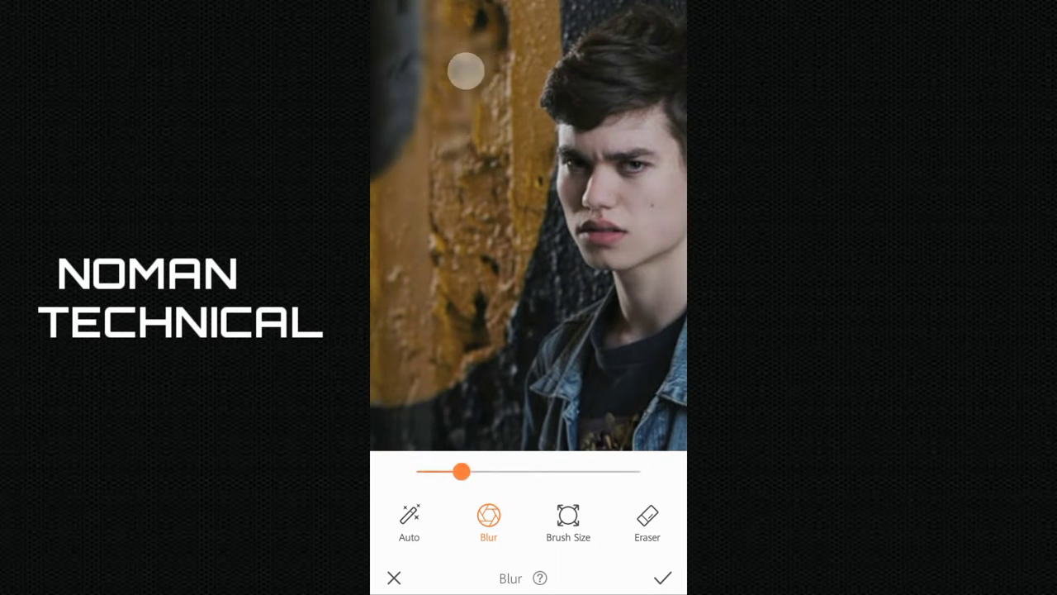
left_click(507, 7)
left_click(459, 154)
left_click(517, 7)
left_click(426, 75)
left_click(528, 4)
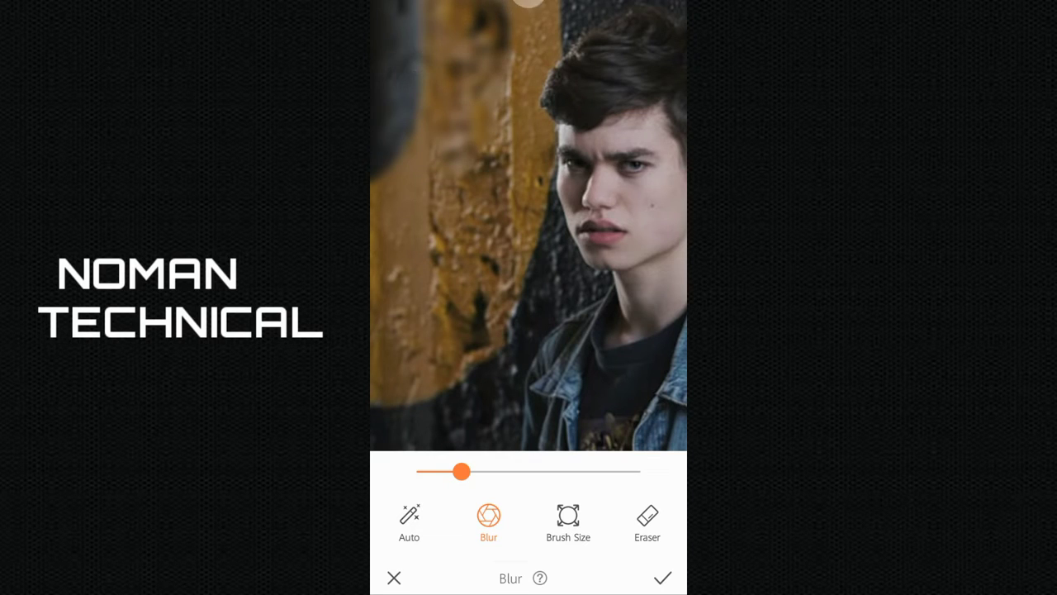
left_click(472, 104)
left_click(552, 16)
left_click(532, 52)
left_click(476, 97)
left_click(565, 12)
left_click(467, 84)
left_click(607, 2)
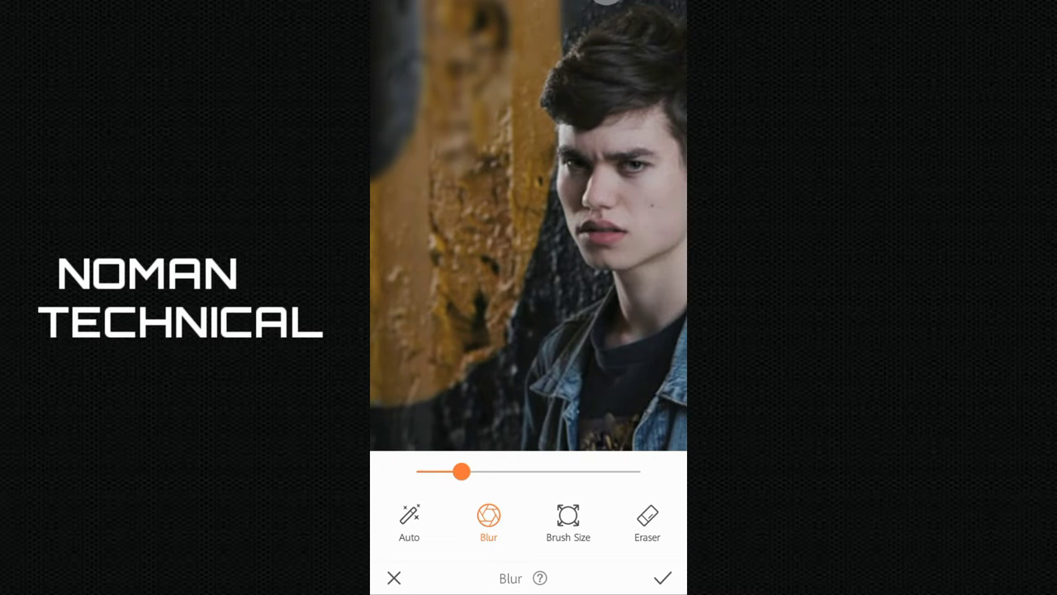
Paint blur over the wall left, right and across the top of the photo.
mouse_move(606, 2)
left_mouse_down()
mouse_move(526, 73)
mouse_move(514, 104)
mouse_move(541, 140)
mouse_move(510, 146)
mouse_move(427, 321)
mouse_move(387, 321)
mouse_move(413, 319)
mouse_move(479, 189)
mouse_move(505, 182)
mouse_move(559, 272)
mouse_move(534, 148)
mouse_move(556, 276)
mouse_move(595, 281)
mouse_move(495, 336)
mouse_move(487, 375)
mouse_move(512, 335)
mouse_move(496, 369)
left_mouse_up()
scroll(529, 220, "down", 5)
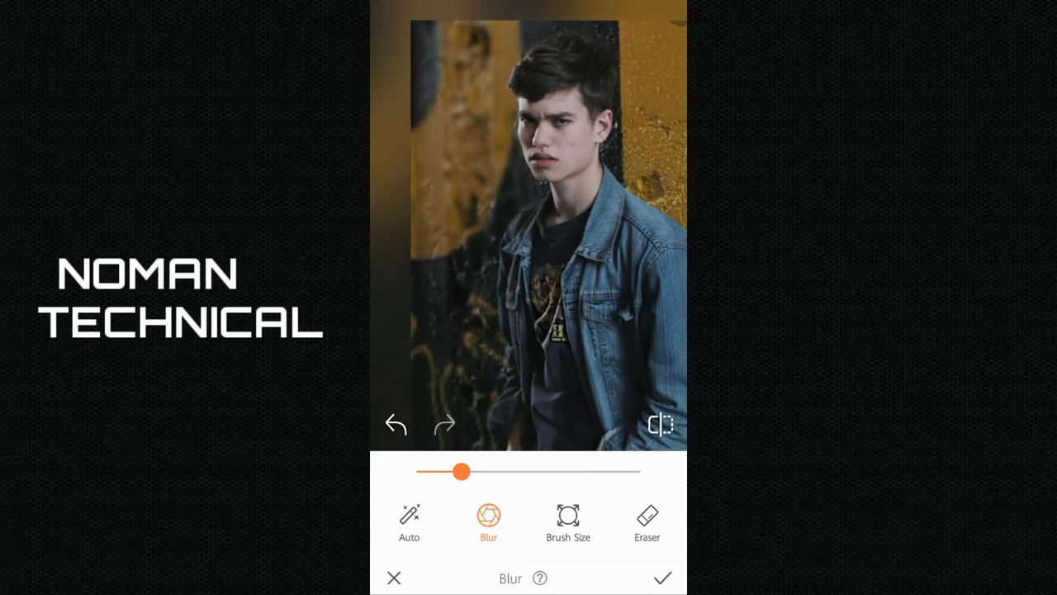
mouse_move(393, 370)
left_mouse_down()
mouse_move(382, 223)
mouse_move(451, 378)
mouse_move(421, 422)
mouse_move(437, 361)
mouse_move(438, 440)
mouse_move(413, 436)
left_mouse_up()
mouse_move(612, 114)
left_mouse_down()
mouse_move(653, 42)
mouse_move(669, 42)
mouse_move(639, 88)
mouse_move(674, 77)
mouse_move(674, 431)
mouse_move(675, 286)
mouse_move(646, 165)
mouse_move(670, 178)
mouse_move(634, 169)
mouse_move(631, 153)
mouse_move(602, 139)
left_mouse_up()
scroll(529, 223, "down", 3)
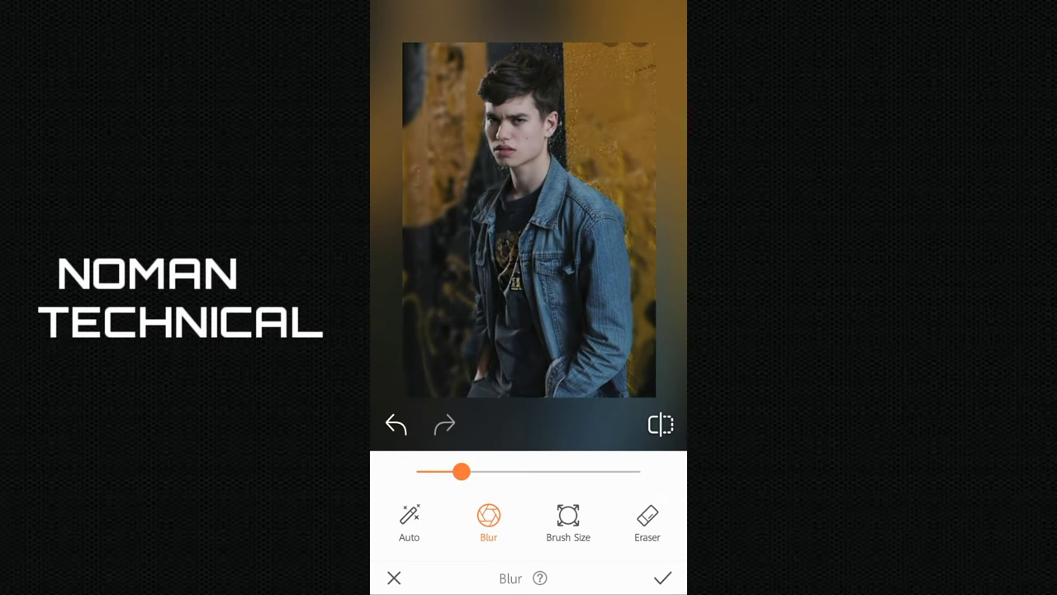
mouse_move(600, 52)
left_mouse_down()
mouse_move(472, 41)
mouse_move(613, 40)
mouse_move(583, 91)
mouse_move(581, 77)
mouse_move(566, 129)
mouse_move(567, 147)
mouse_move(599, 149)
left_mouse_up()
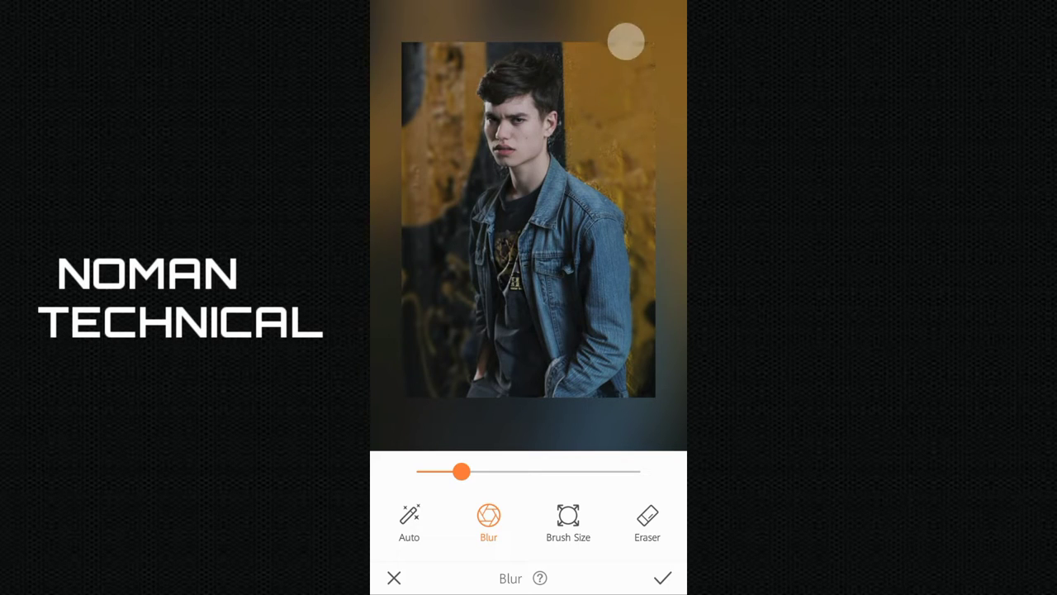
mouse_move(625, 38)
left_mouse_down()
mouse_move(637, 56)
mouse_move(594, 172)
mouse_move(619, 179)
mouse_move(654, 273)
mouse_move(652, 327)
mouse_move(623, 193)
mouse_move(592, 156)
mouse_move(607, 179)
mouse_move(582, 170)
left_mouse_up()
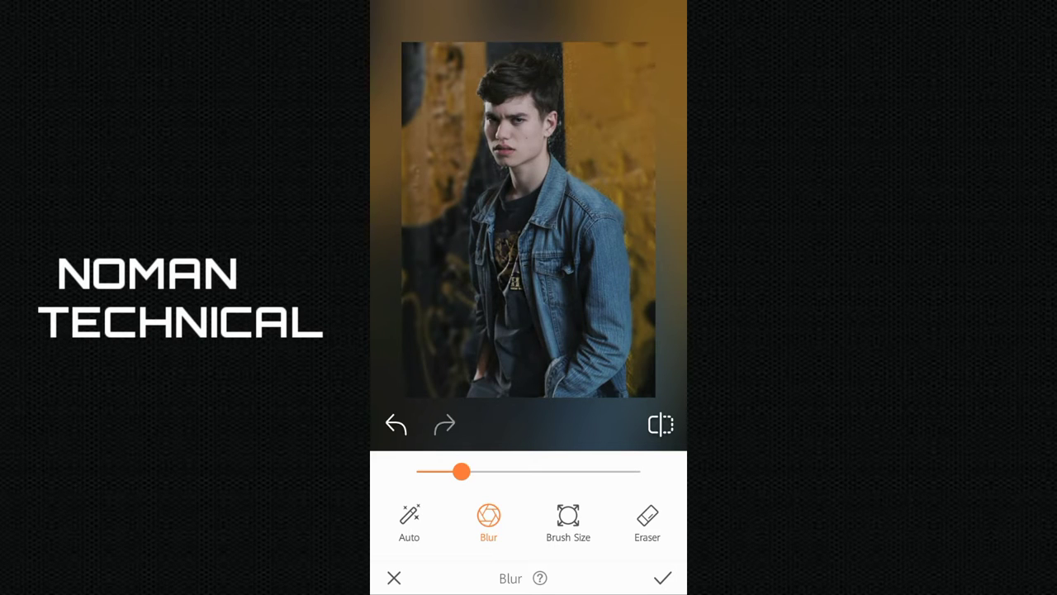
Blur the background close to the man's face and around his chin.
scroll(526, 217, "up", 5)
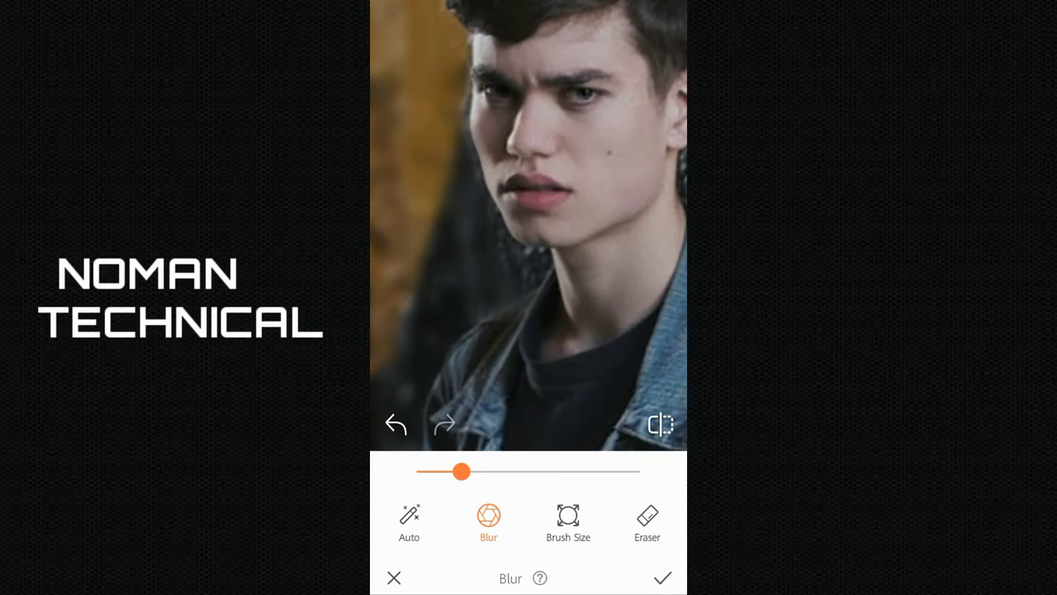
left_click_drag(453, 98, 463, 149)
scroll(528, 219, "up", 3)
mouse_move(500, 229)
left_mouse_down()
mouse_move(437, 153)
mouse_move(523, 239)
mouse_move(502, 236)
left_mouse_up()
scroll(529, 220, "down", 5)
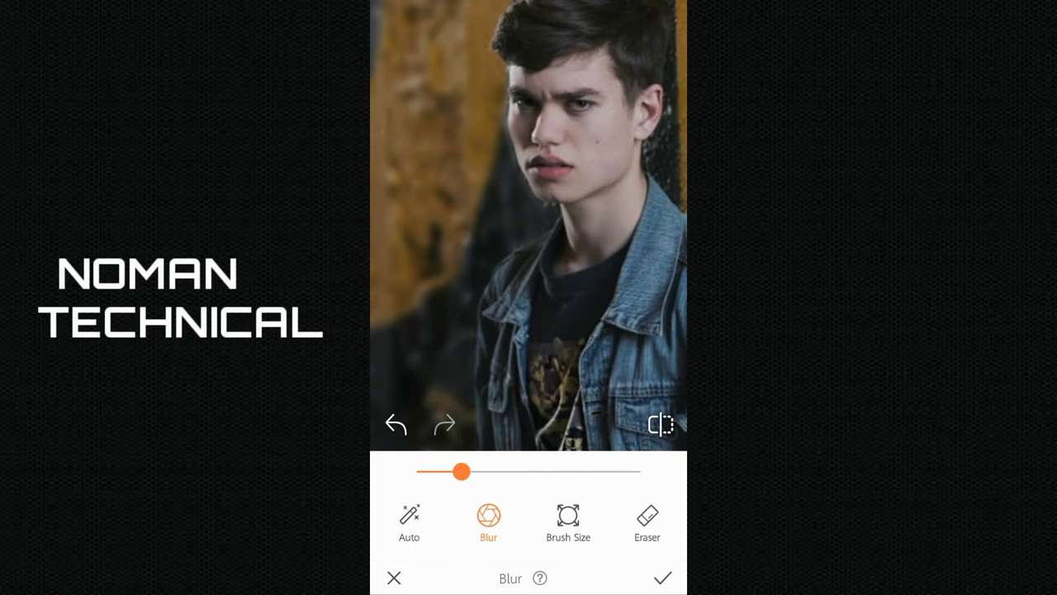
Erase stray blur from the face, blur the left edge, and apply the blur.
left_click(647, 521)
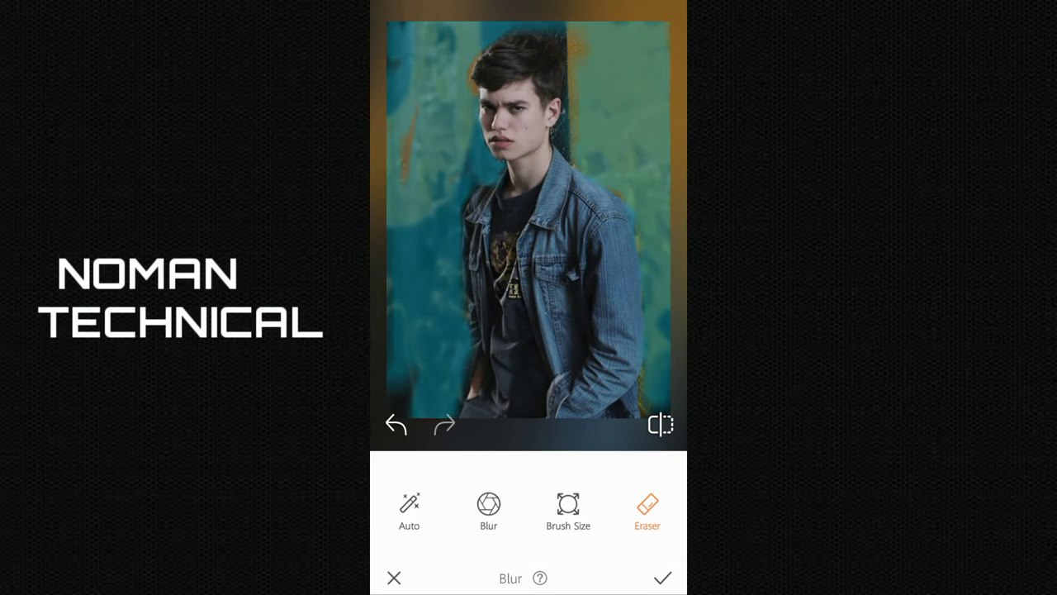
left_click_drag(508, 199, 505, 191)
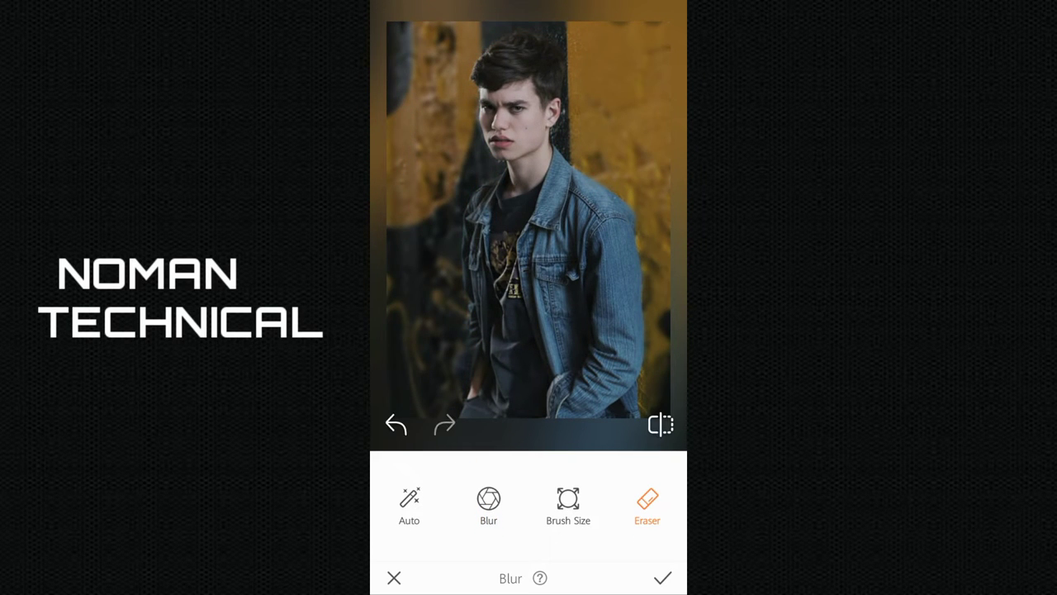
left_click(488, 501)
left_click_drag(417, 146, 398, 337)
left_click(661, 574)
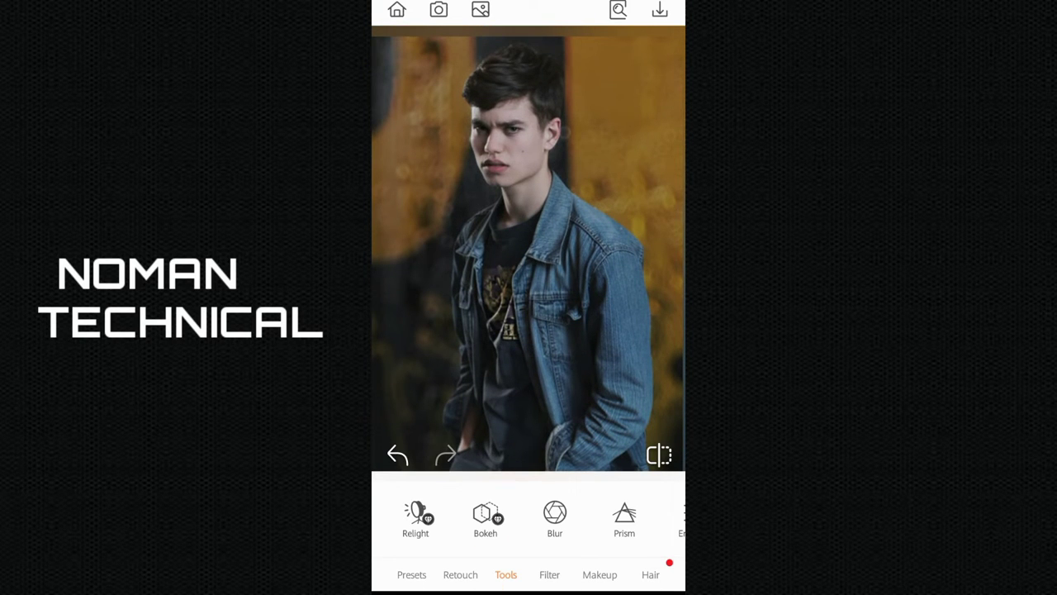
Raise the photo's contrast in the Enhance adjustments.
mouse_move(430, 516)
left_mouse_down()
mouse_move(594, 516)
mouse_move(521, 516)
left_mouse_up()
mouse_move(611, 516)
left_mouse_down()
mouse_move(509, 516)
mouse_move(524, 516)
left_mouse_up()
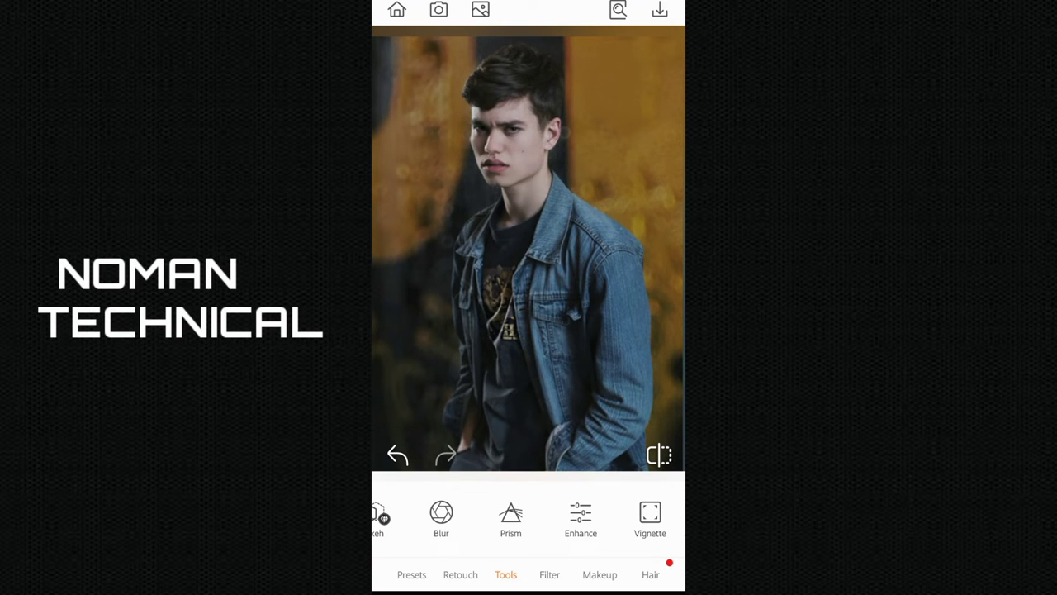
left_click(580, 518)
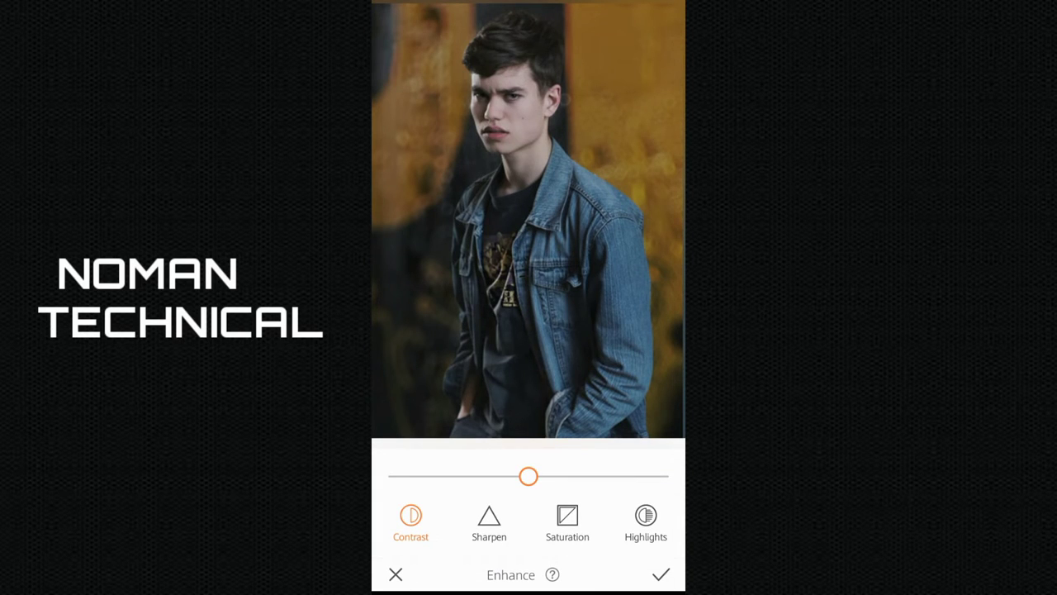
mouse_move(529, 476)
left_mouse_down()
mouse_move(538, 476)
mouse_move(482, 476)
mouse_move(544, 477)
left_mouse_up()
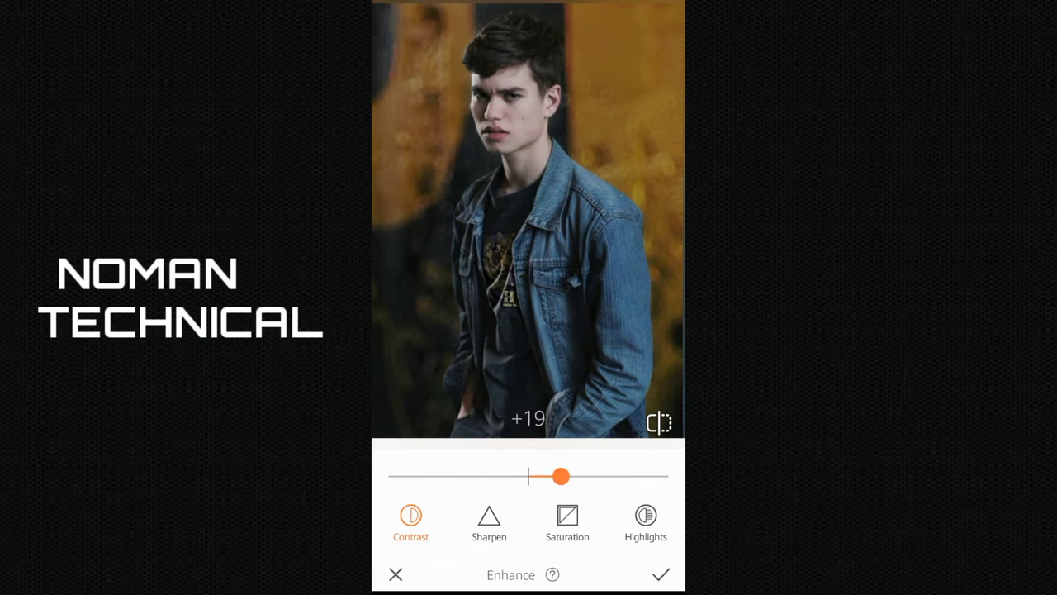
Adjust the photo's saturation with the Saturation slider.
left_click(489, 522)
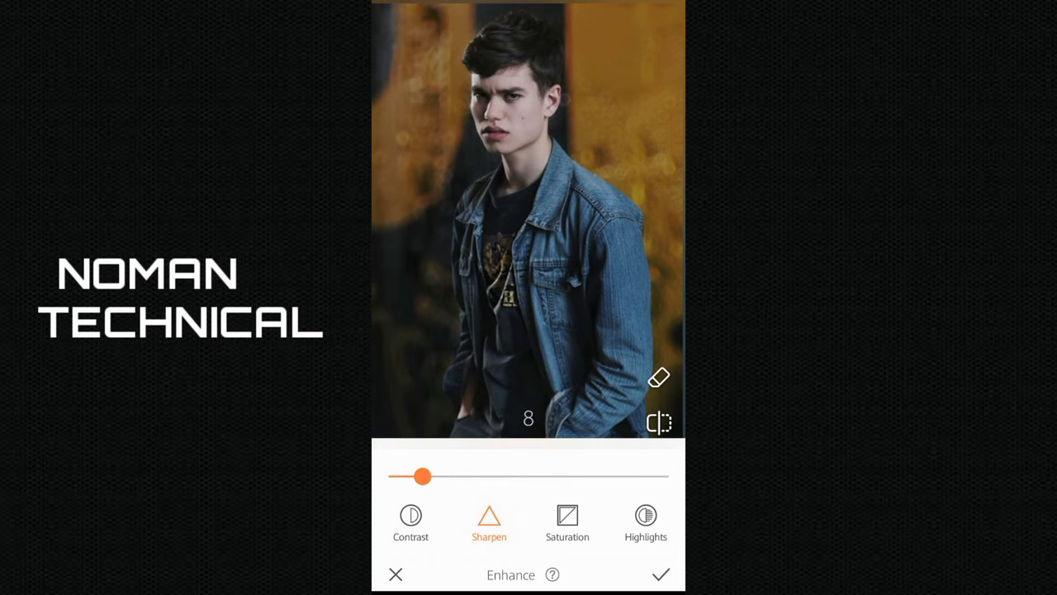
left_click(568, 522)
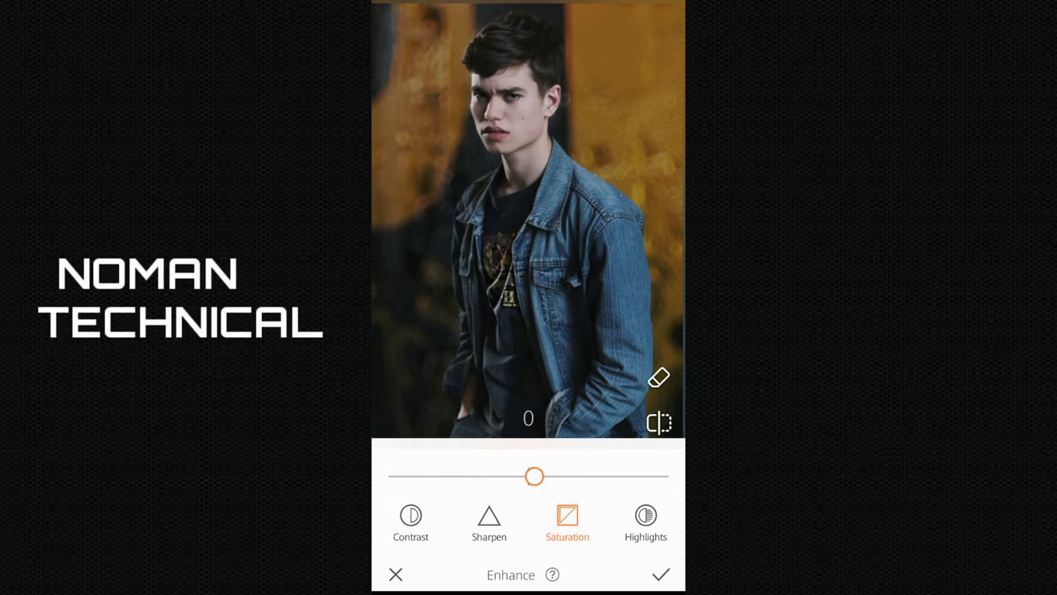
left_click_drag(485, 476, 551, 476)
left_click_drag(578, 521, 452, 521)
Set Highlights to +3 and apply the enhancement.
left_click(520, 521)
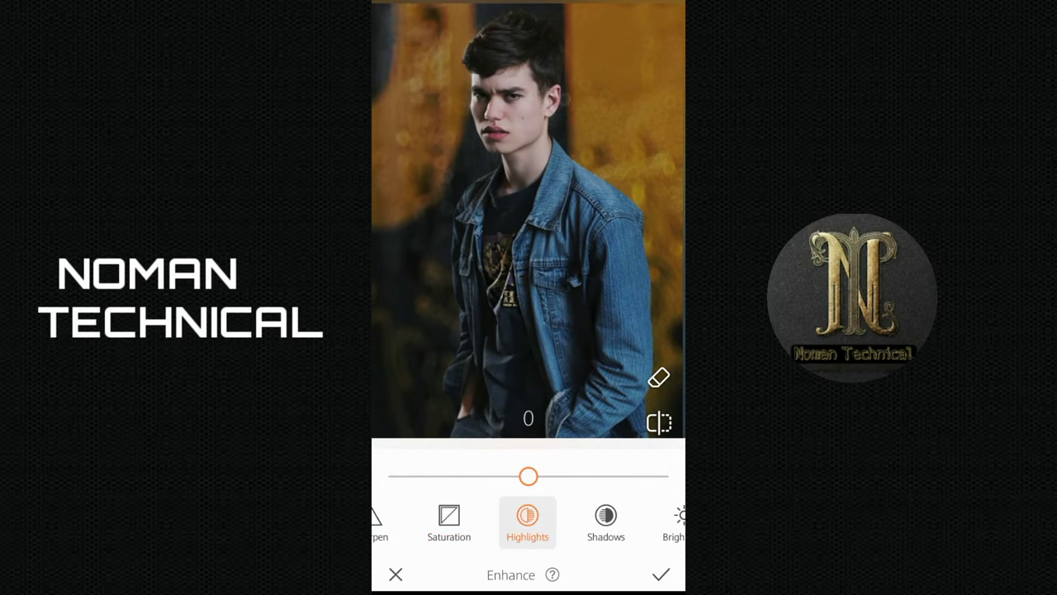
mouse_move(529, 476)
left_mouse_down()
mouse_move(569, 476)
mouse_move(481, 476)
mouse_move(539, 476)
left_mouse_up()
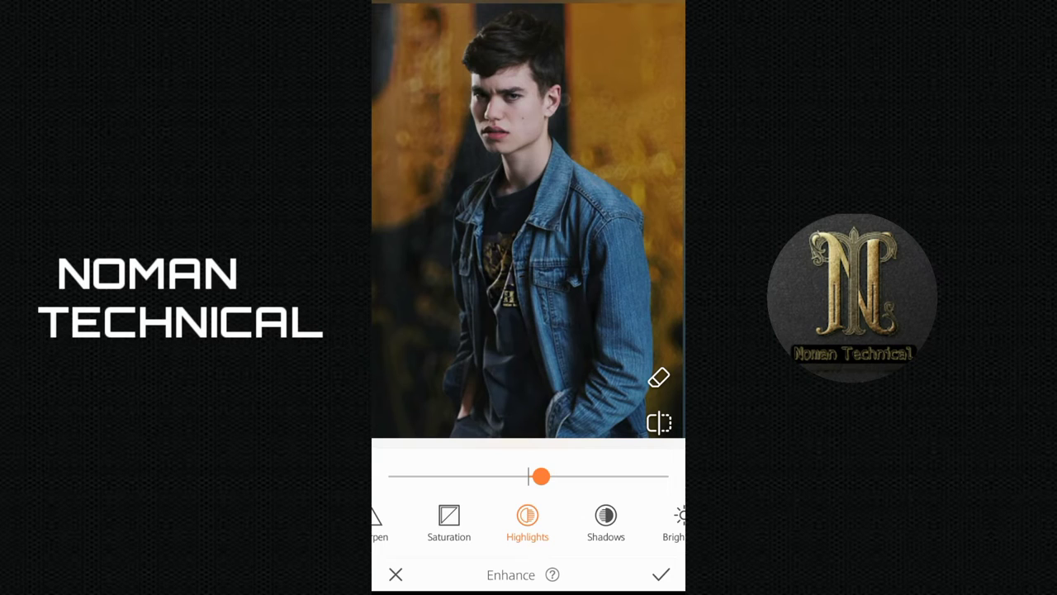
mouse_move(540, 476)
left_mouse_down()
mouse_move(551, 476)
mouse_move(541, 475)
left_mouse_up()
left_click_drag(578, 521, 518, 520)
mouse_move(549, 476)
left_mouse_down()
mouse_move(505, 475)
mouse_move(537, 476)
left_mouse_up()
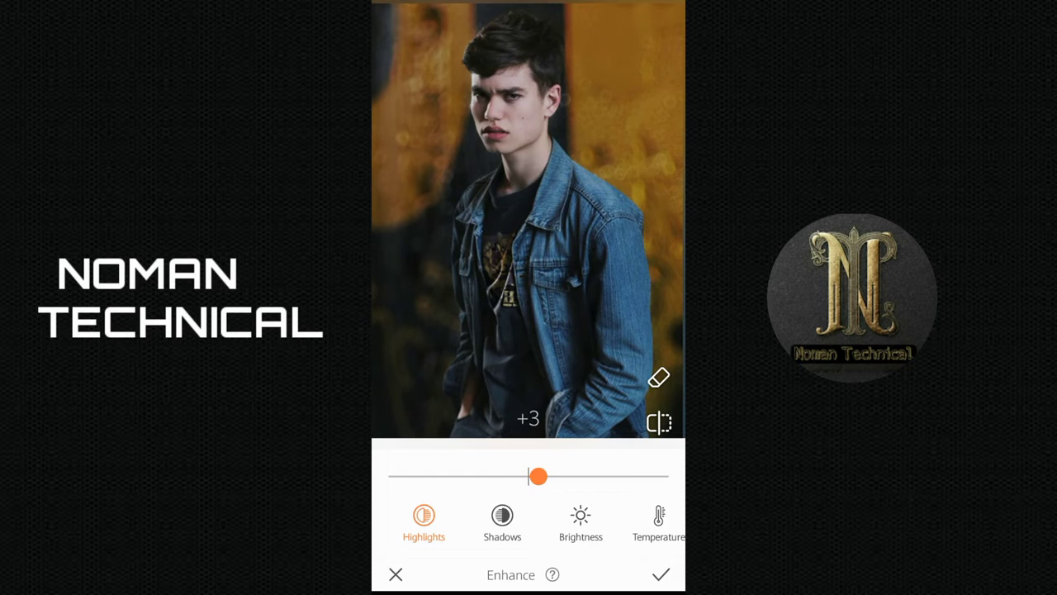
left_click(661, 574)
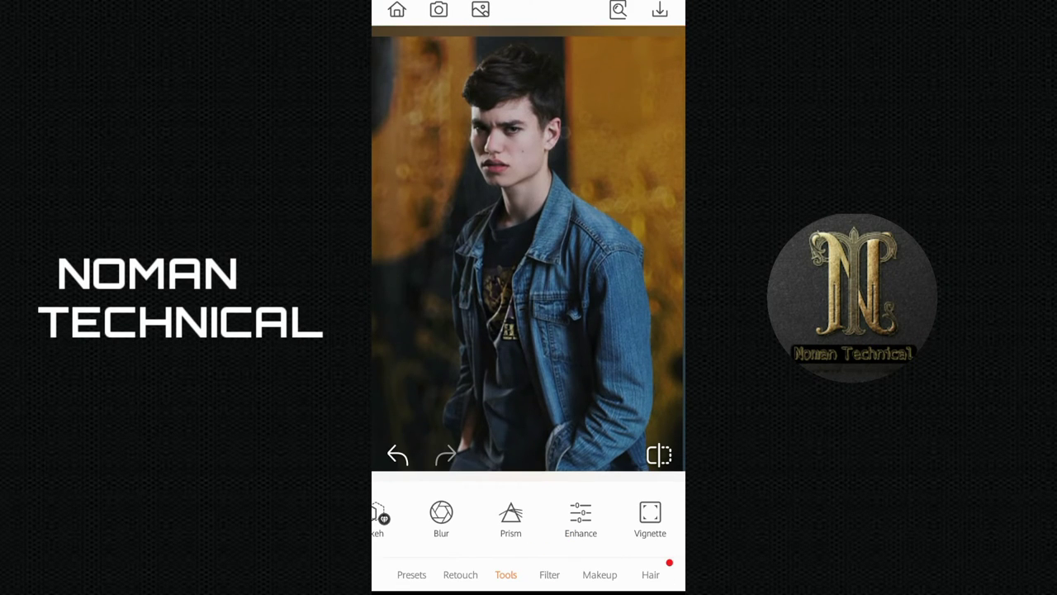
Apply a full-strength vignette to darken the photo's corners.
left_click(650, 516)
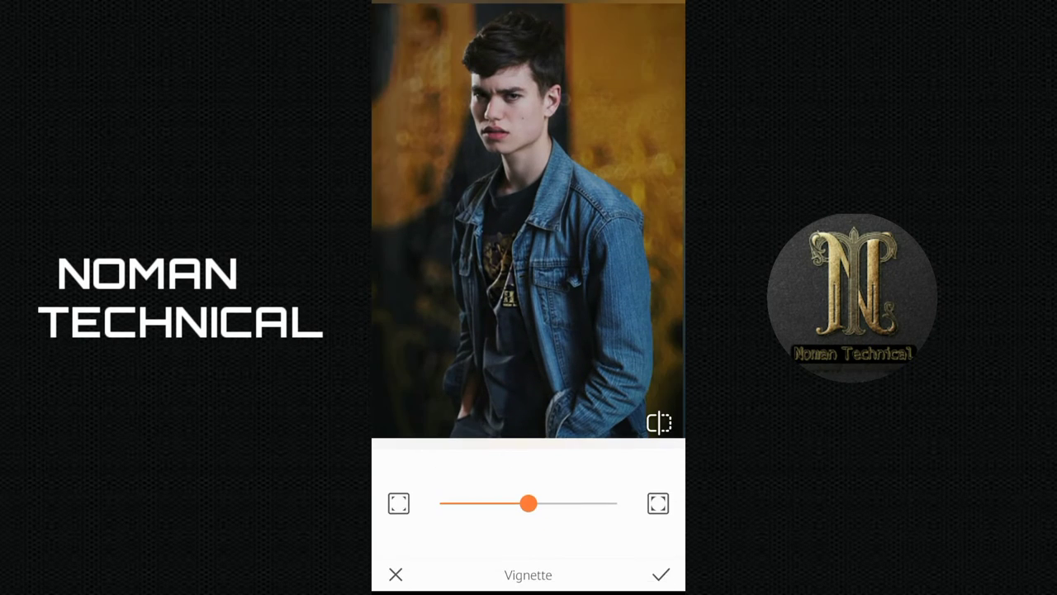
left_click_drag(529, 503, 617, 503)
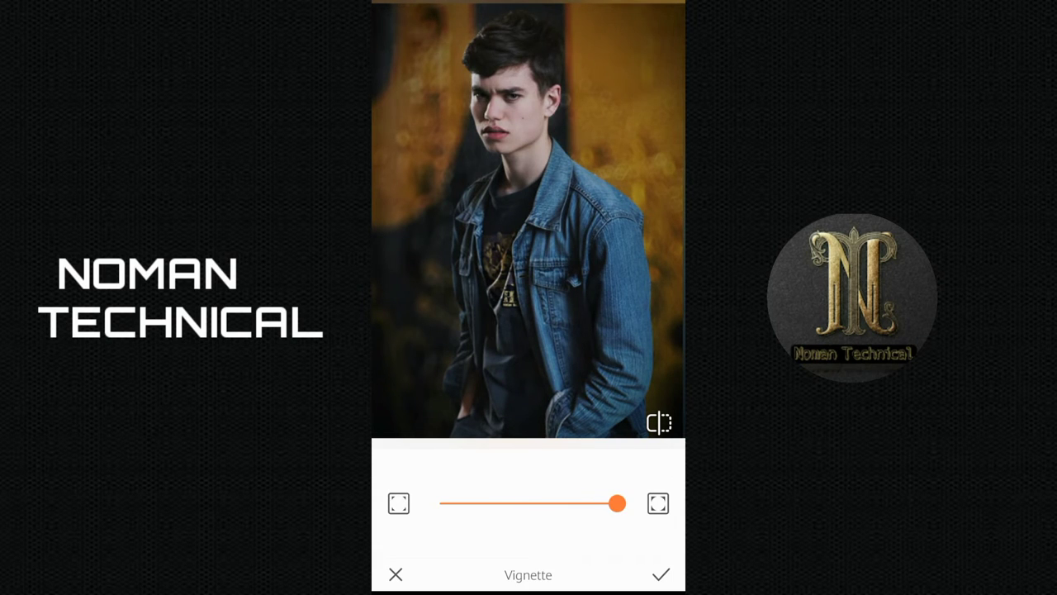
left_click(660, 574)
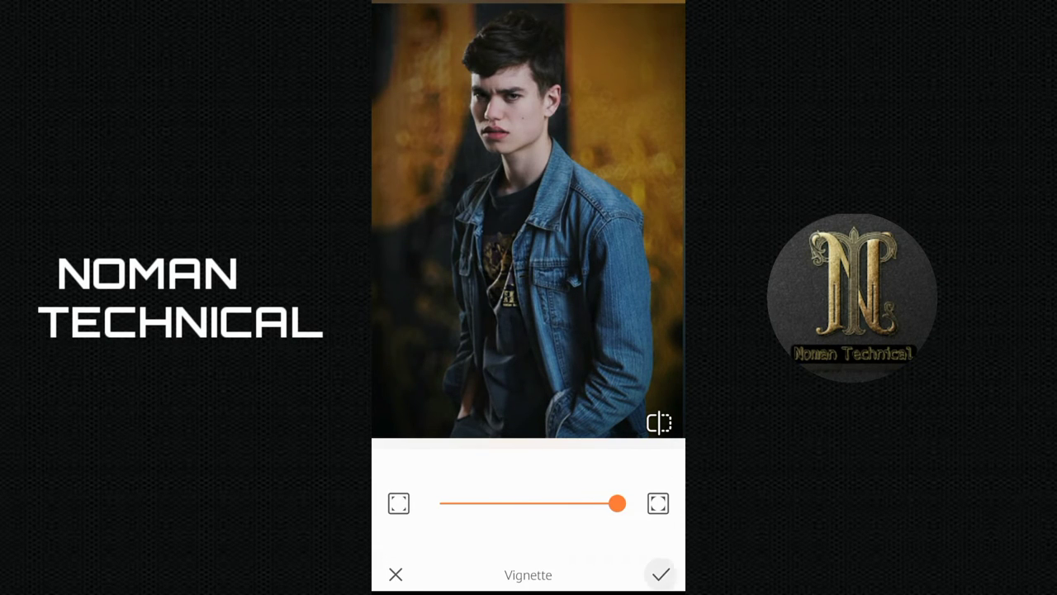
Scroll through the Tools row and switch to the Retouch tools.
left_click_drag(495, 529, 565, 529)
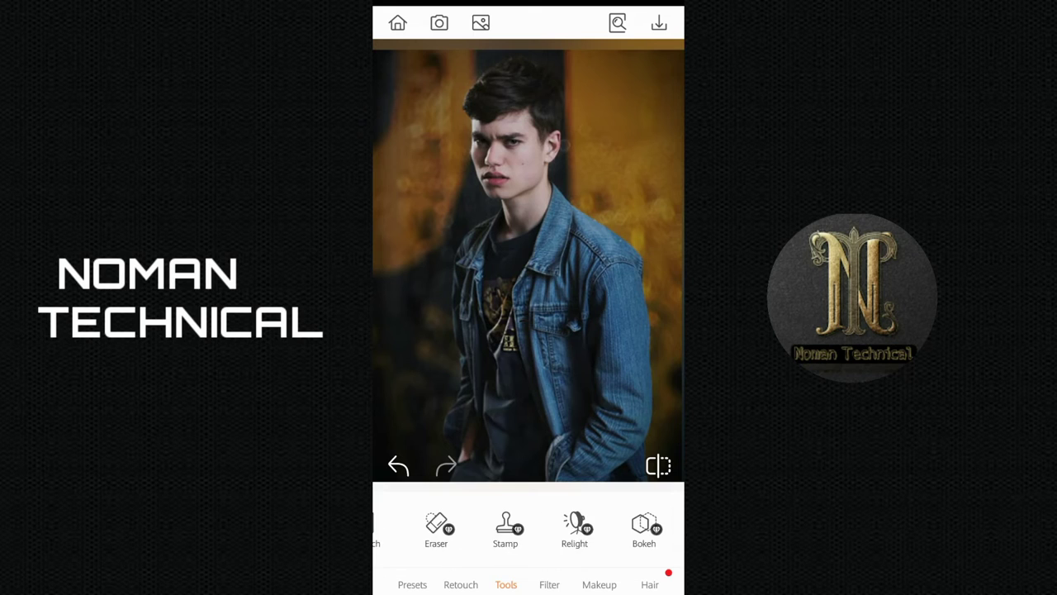
left_click_drag(496, 529, 565, 529)
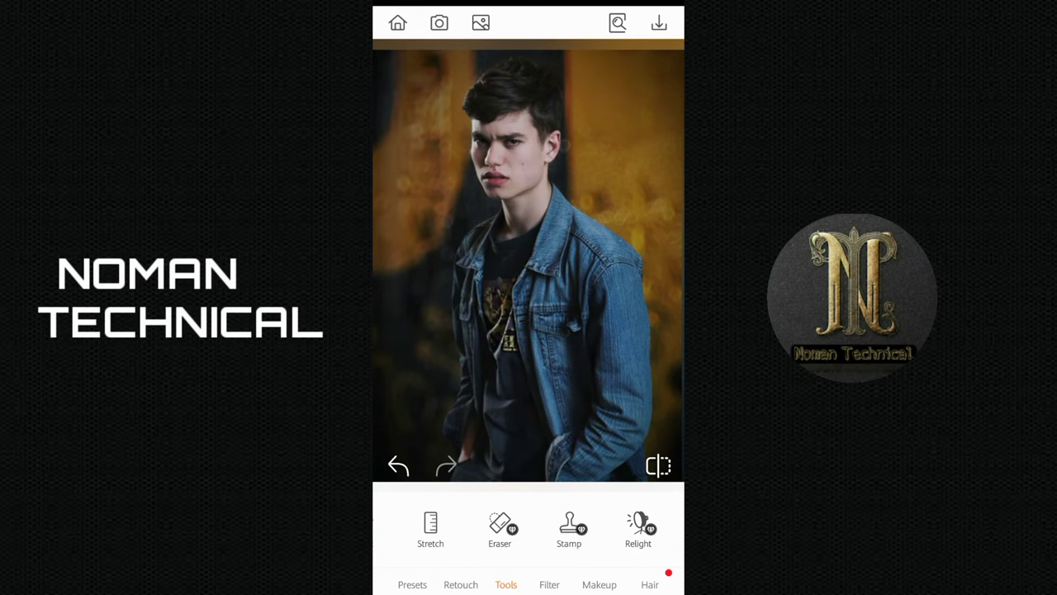
left_click_drag(565, 529, 430, 529)
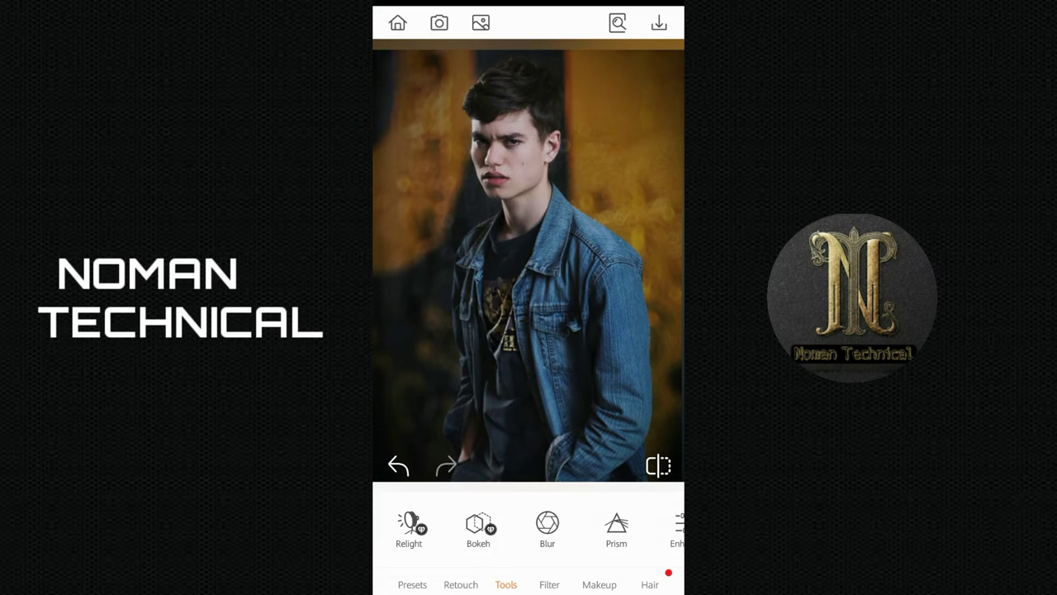
left_click_drag(578, 529, 483, 529)
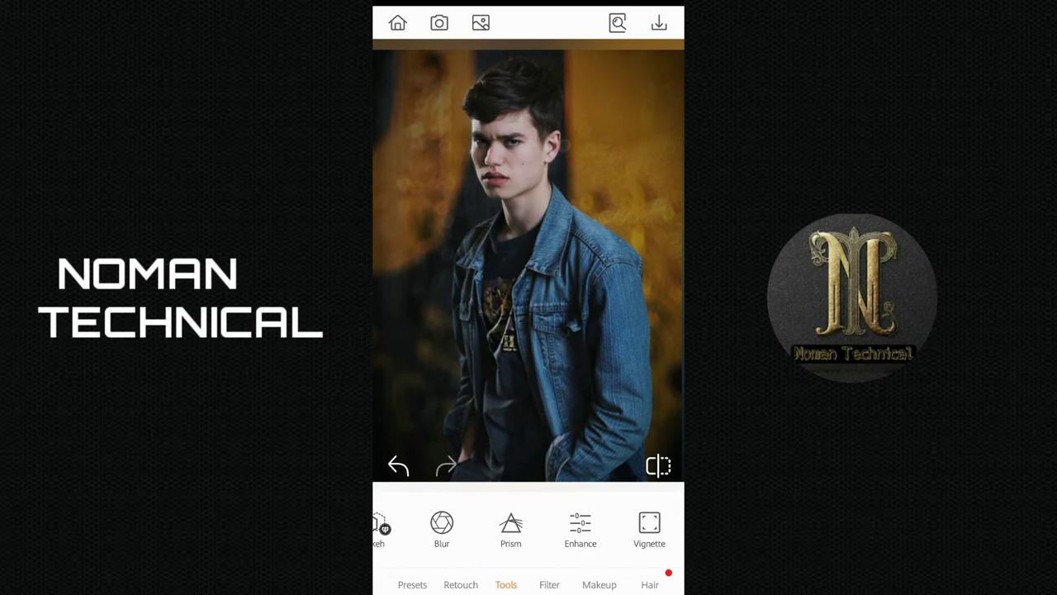
left_click_drag(438, 529, 553, 528)
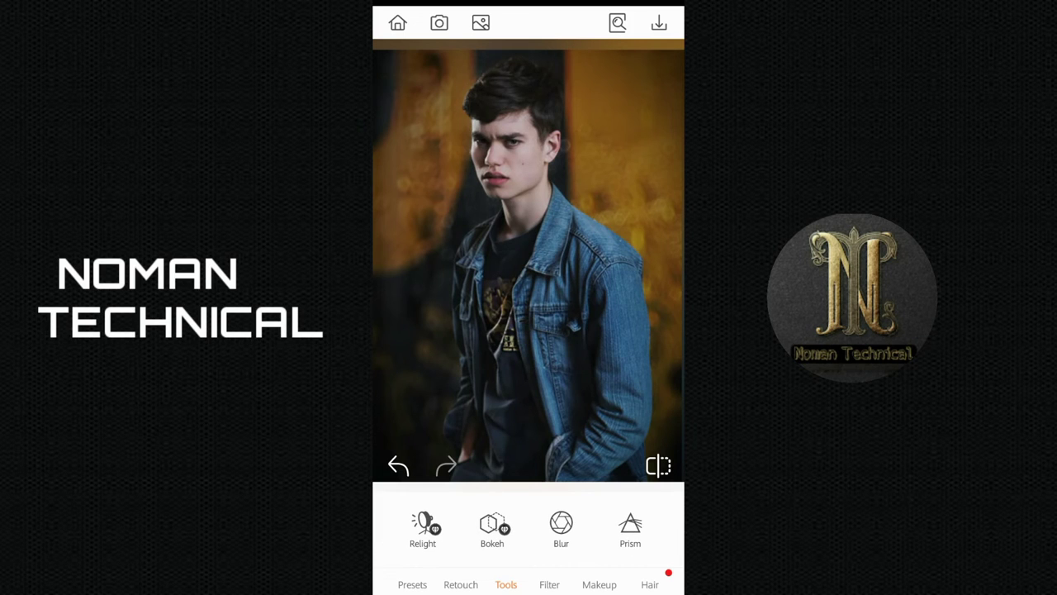
left_click(461, 584)
Set up the Smooth tool with brush size 8 and Light strength.
left_click_drag(570, 529, 437, 529)
left_click(493, 529)
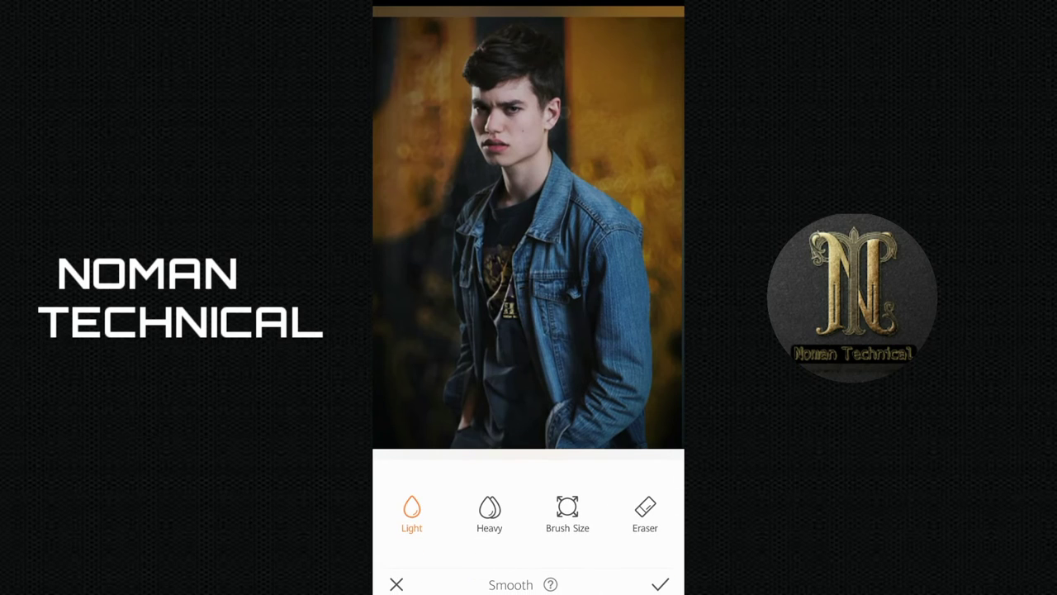
left_click(568, 512)
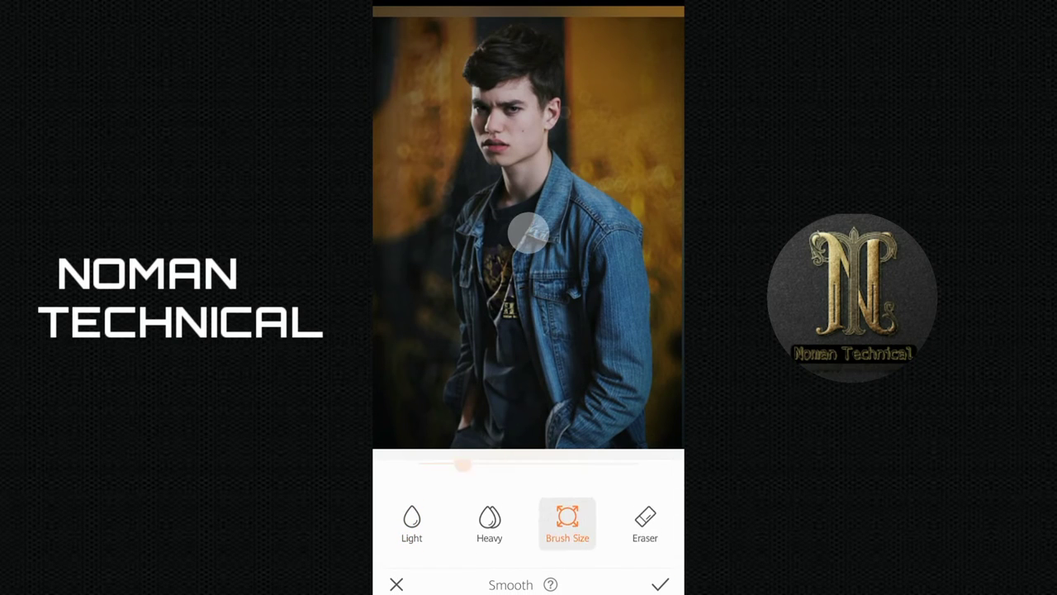
left_click_drag(463, 480, 436, 480)
left_click(411, 524)
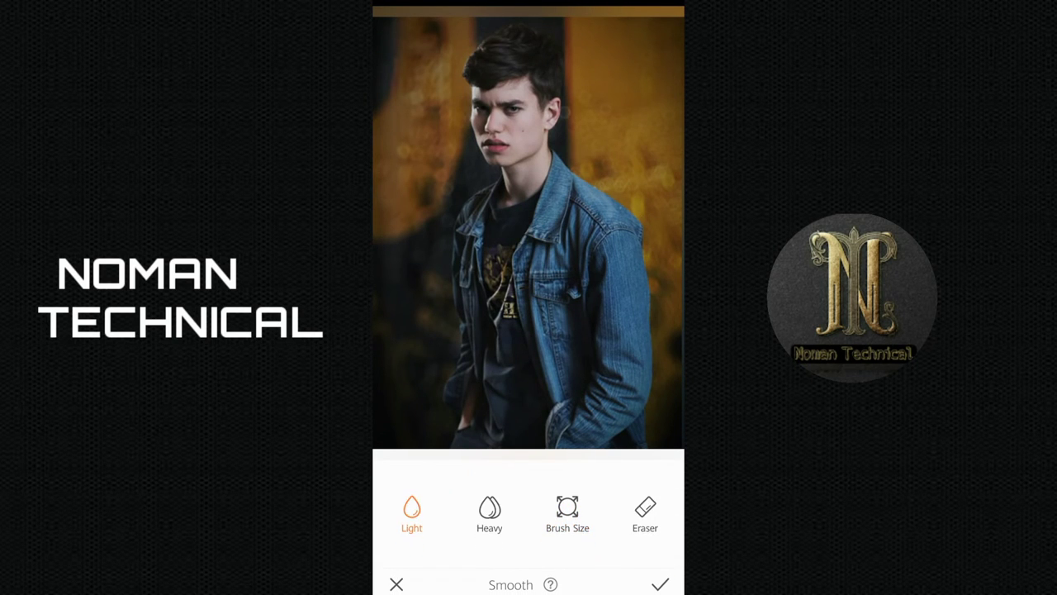
scroll(529, 231, "up", 5)
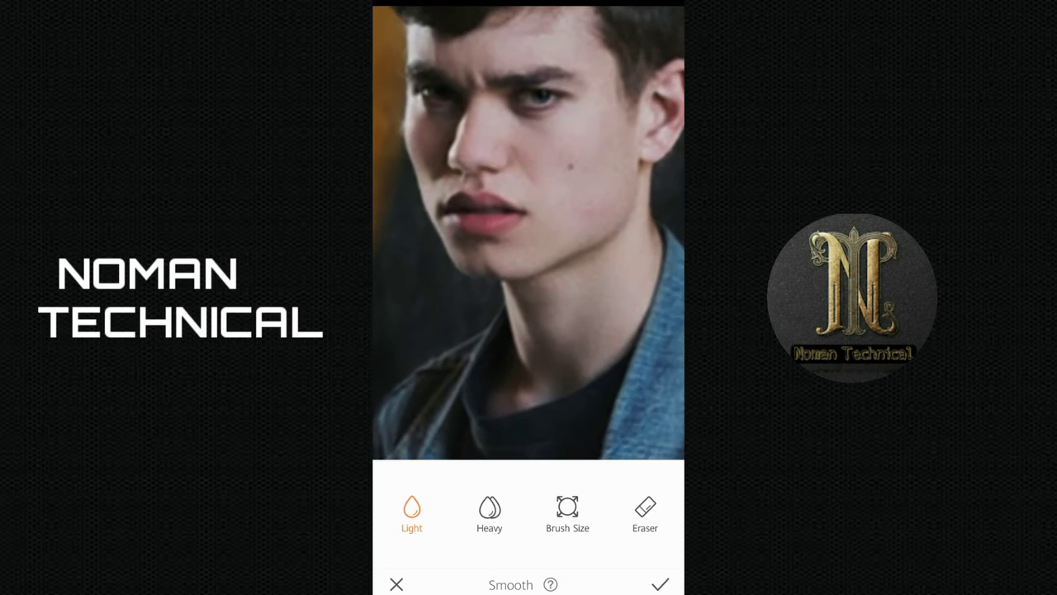
Brush light smoothing over the cheek, forehead and nose, then apply it.
mouse_move(533, 232)
left_mouse_down()
mouse_move(570, 177)
mouse_move(522, 196)
mouse_move(620, 158)
mouse_move(538, 241)
mouse_move(628, 163)
mouse_move(490, 278)
mouse_move(538, 272)
mouse_move(564, 330)
mouse_move(621, 263)
mouse_move(537, 361)
mouse_move(557, 269)
mouse_move(504, 318)
mouse_move(554, 338)
mouse_move(515, 321)
mouse_move(504, 279)
mouse_move(427, 217)
mouse_move(450, 187)
left_mouse_up()
mouse_move(488, 101)
left_mouse_down()
mouse_move(551, 66)
mouse_move(576, 99)
mouse_move(487, 119)
mouse_move(578, 129)
mouse_move(562, 141)
mouse_move(592, 134)
left_mouse_up()
mouse_move(550, 273)
left_mouse_down()
mouse_move(503, 217)
mouse_move(534, 213)
mouse_move(474, 171)
left_mouse_up()
mouse_move(461, 108)
left_mouse_down()
mouse_move(483, 105)
mouse_move(450, 99)
left_mouse_up()
left_click(660, 584)
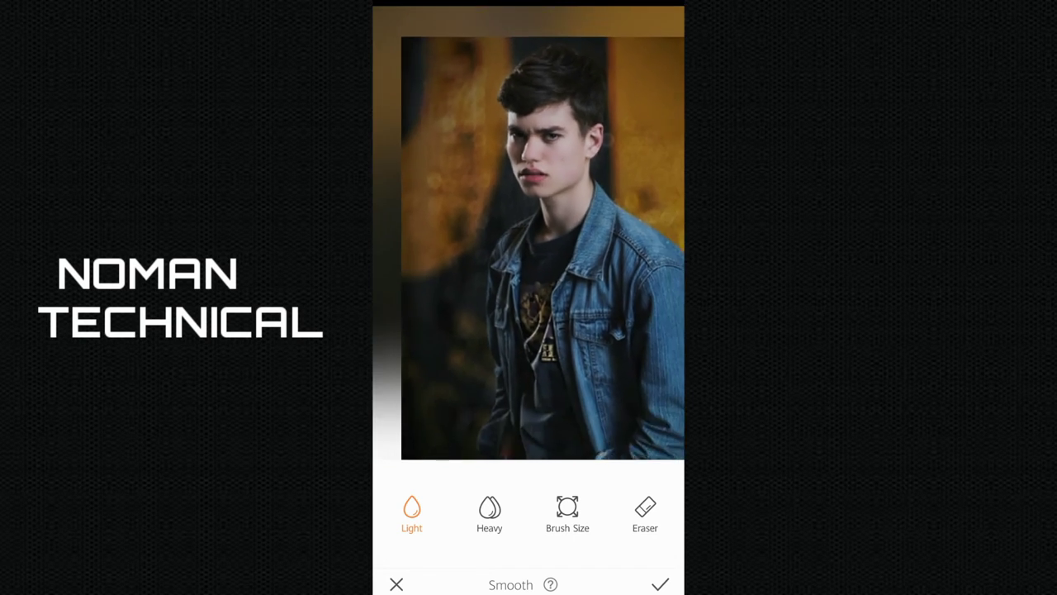
Raise Sharpen to 31 in Tools > Enhance and apply it.
left_click(505, 584)
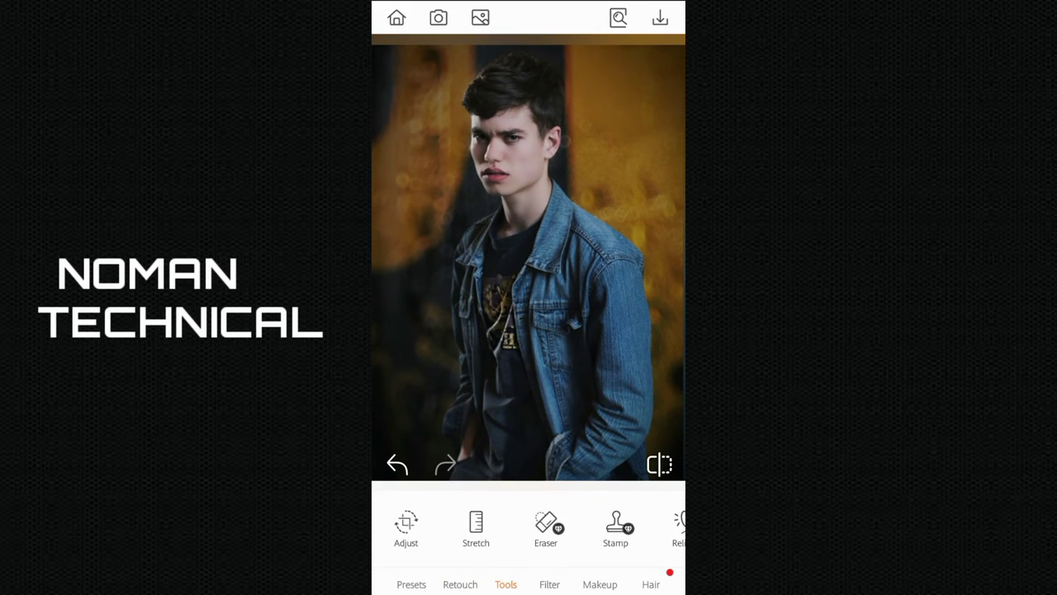
scroll(529, 529, "right", 10)
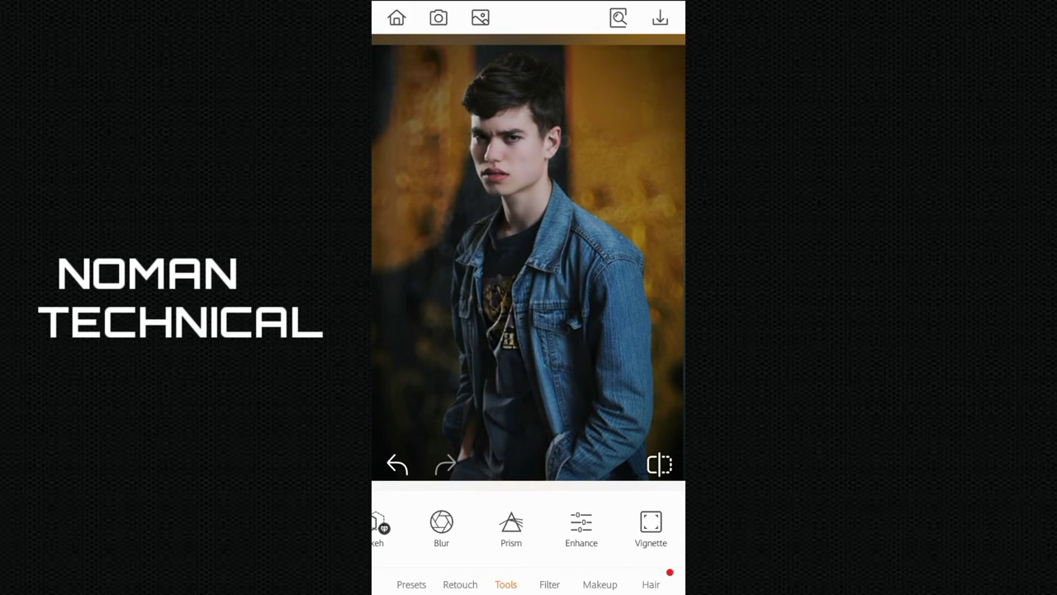
left_click(580, 529)
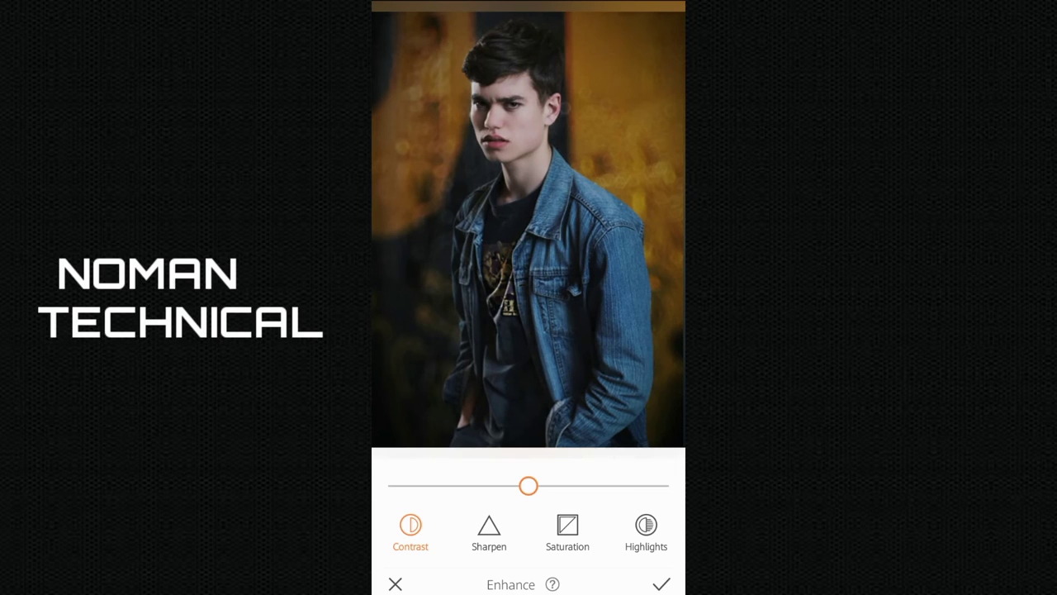
left_click(488, 533)
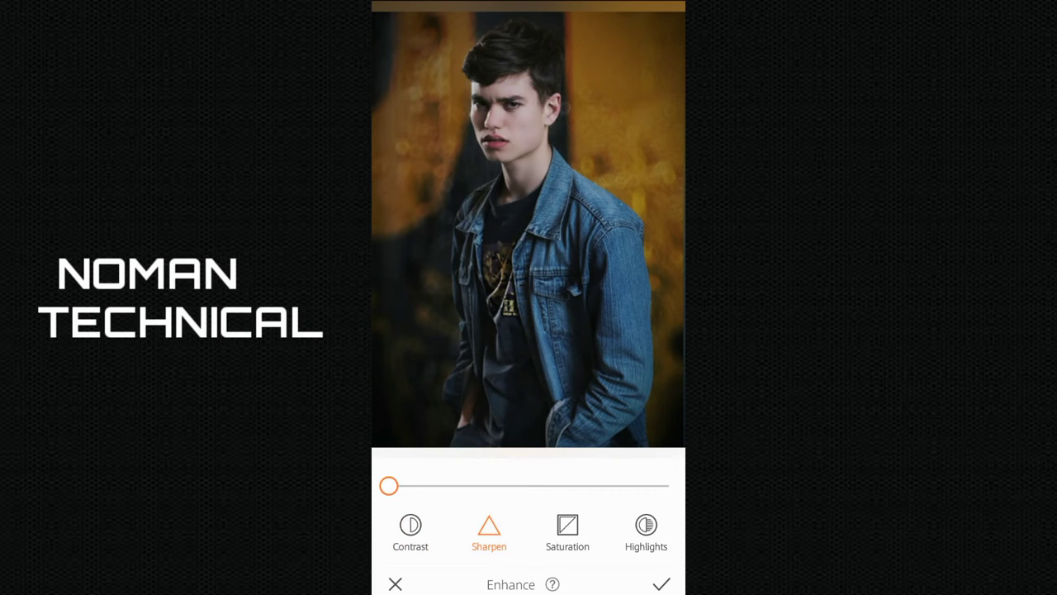
left_click_drag(412, 486, 484, 485)
left_click(661, 584)
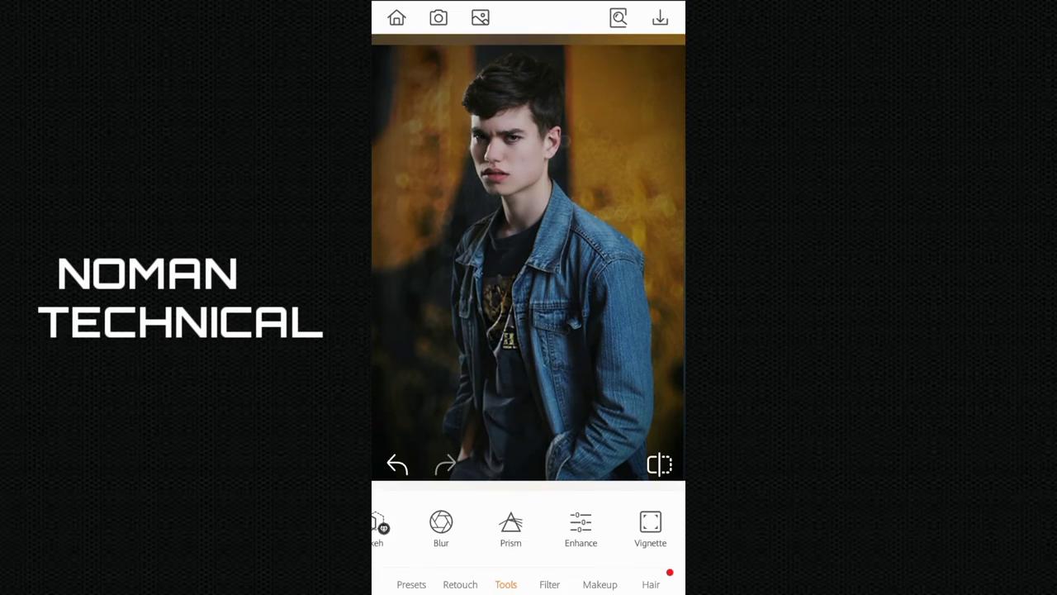
left_click_drag(380, 524, 677, 524)
left_click_drag(496, 524, 539, 525)
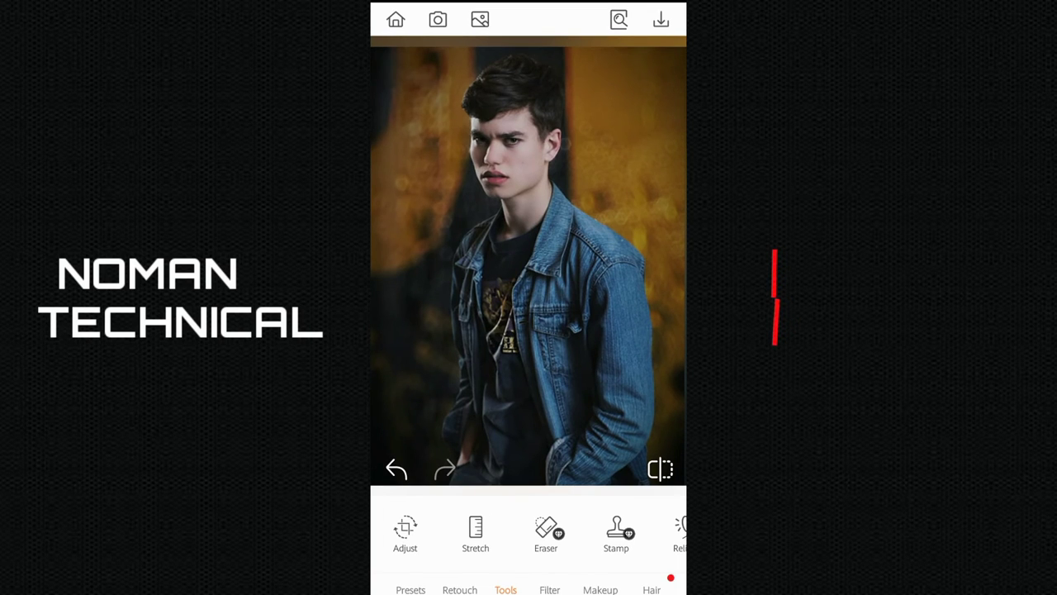
left_click_drag(578, 589, 518, 589)
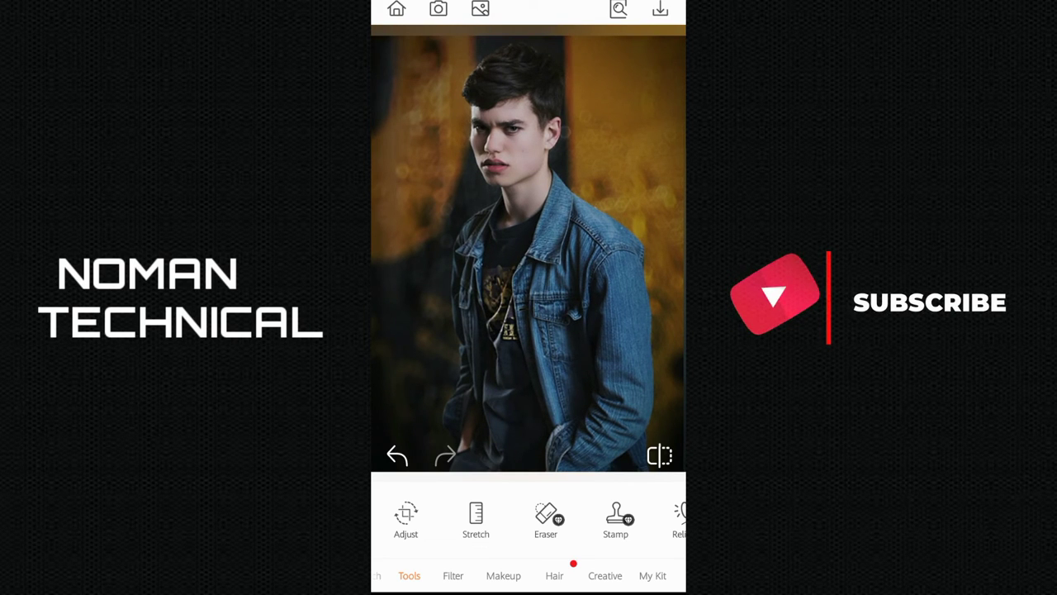
Save the portrait to the phone and dismiss the enjoyment and rating prompts.
left_click(660, 8)
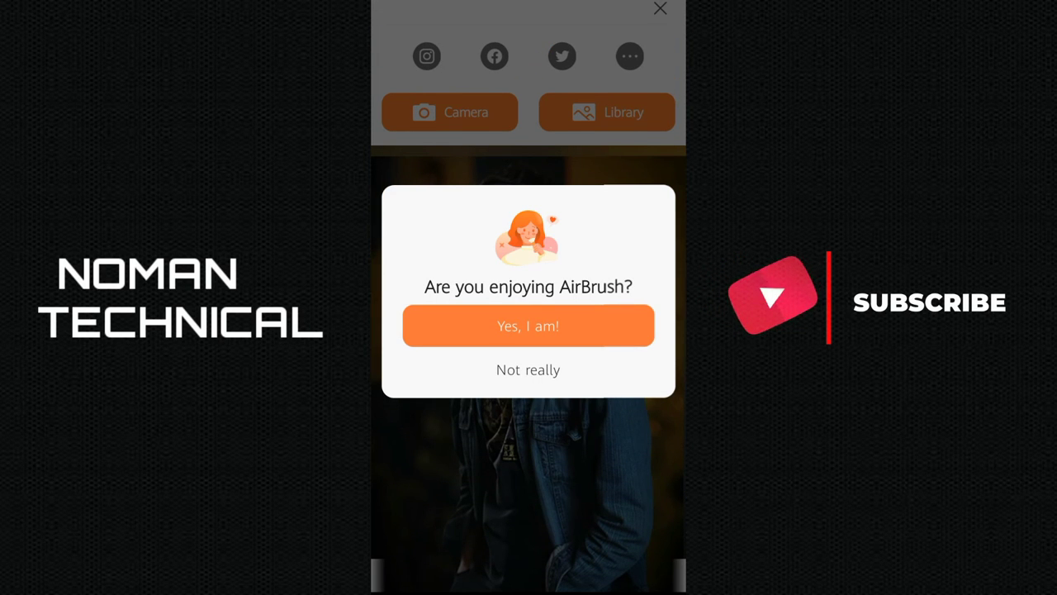
left_click(529, 325)
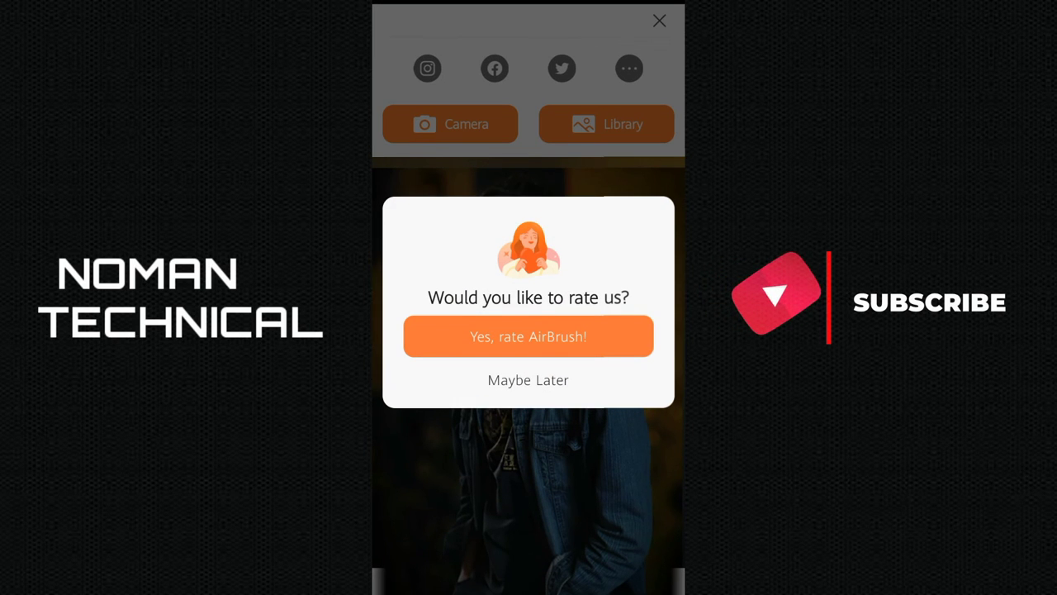
left_click(528, 380)
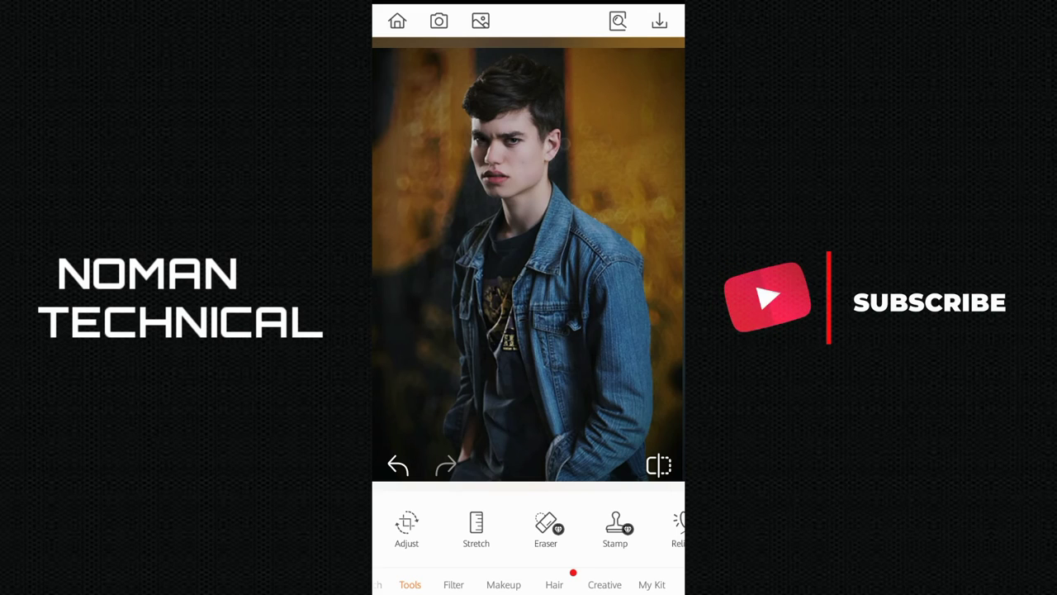
Exit AirBrush to Gallery, view the original photo, then open the edited portrait full screen.
key("Escape")
left_click(529, 362)
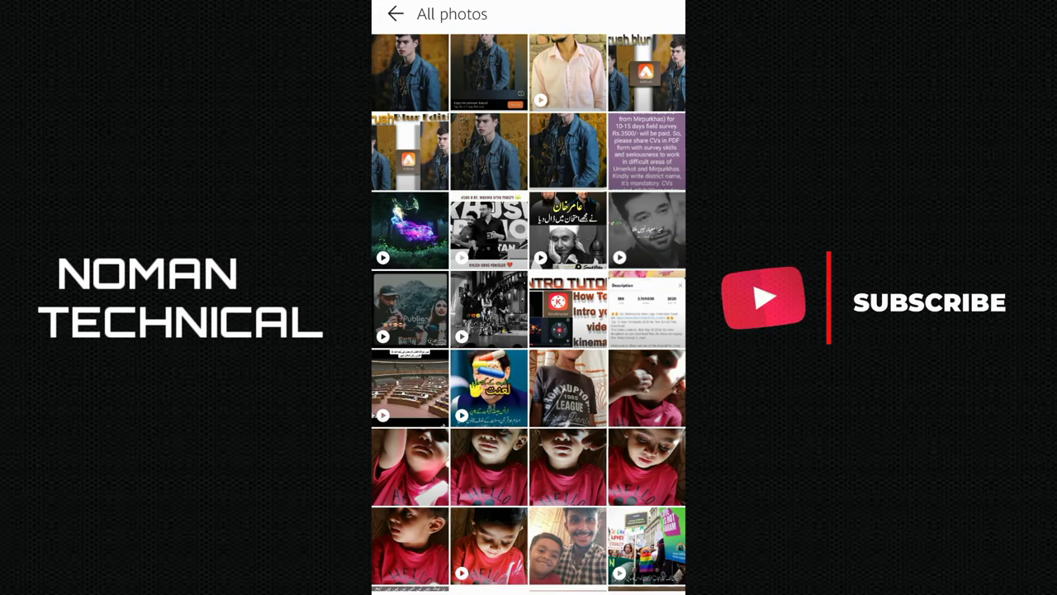
left_click(488, 151)
left_click(529, 297)
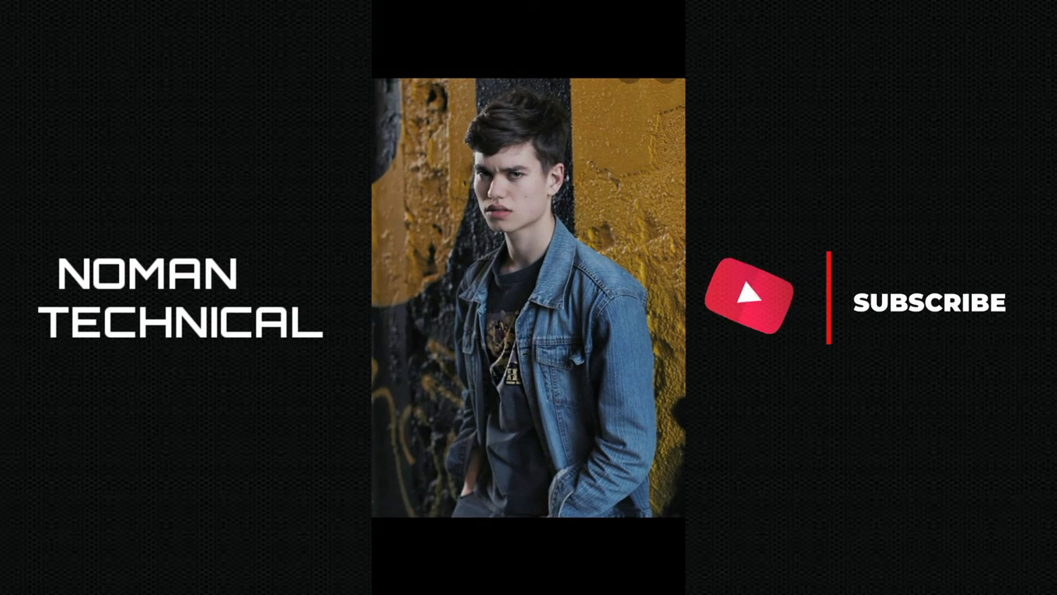
left_click(528, 298)
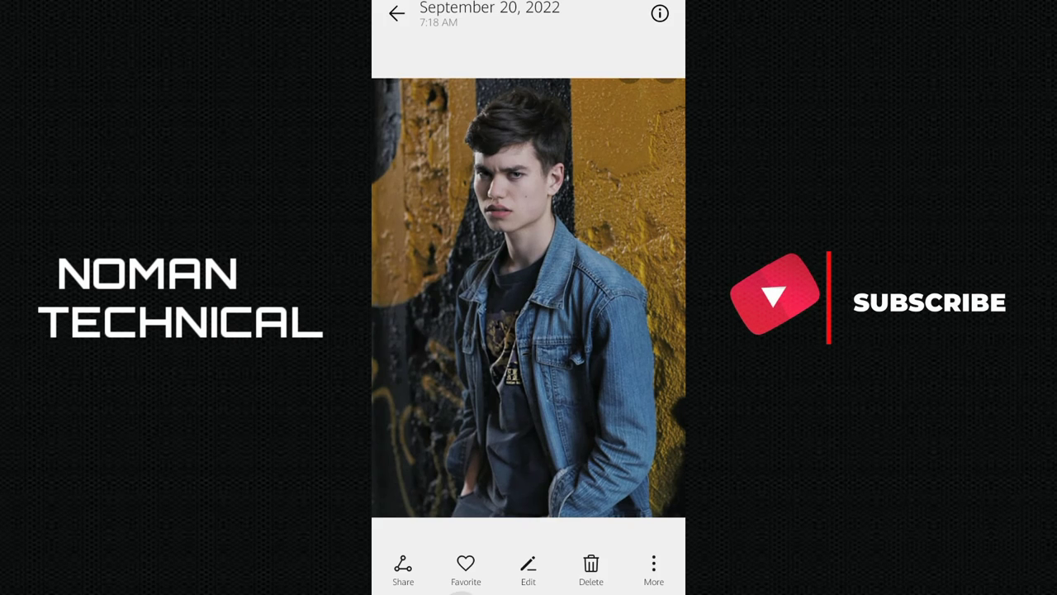
left_click(396, 13)
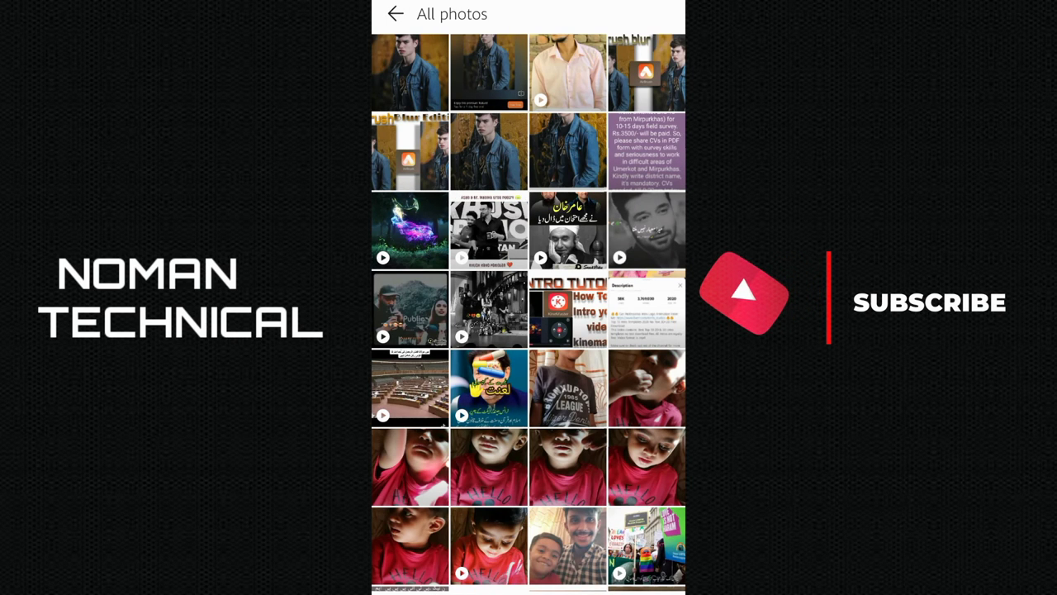
left_click(488, 152)
left_click(528, 297)
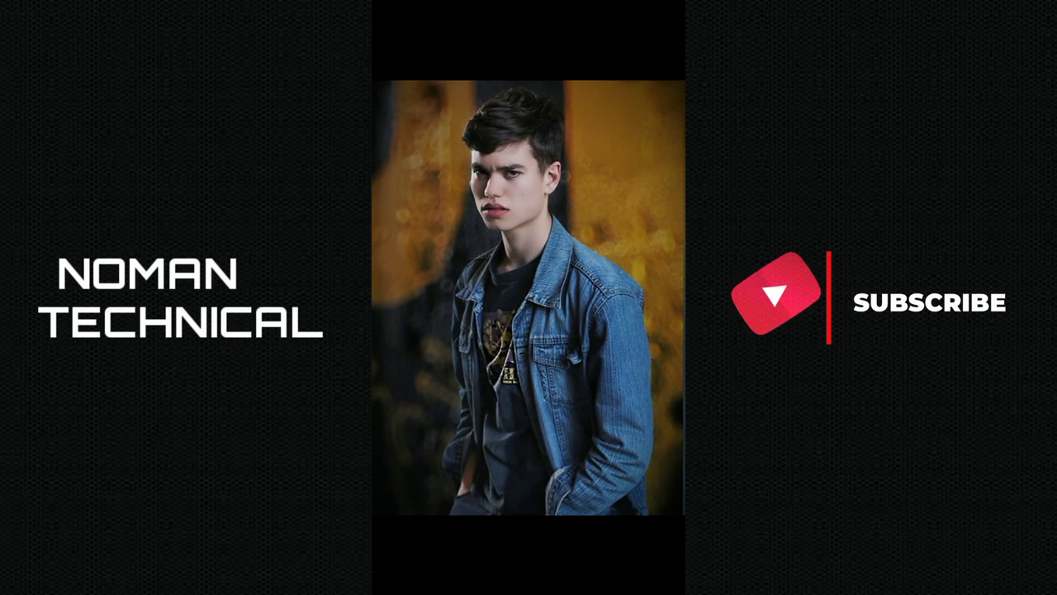